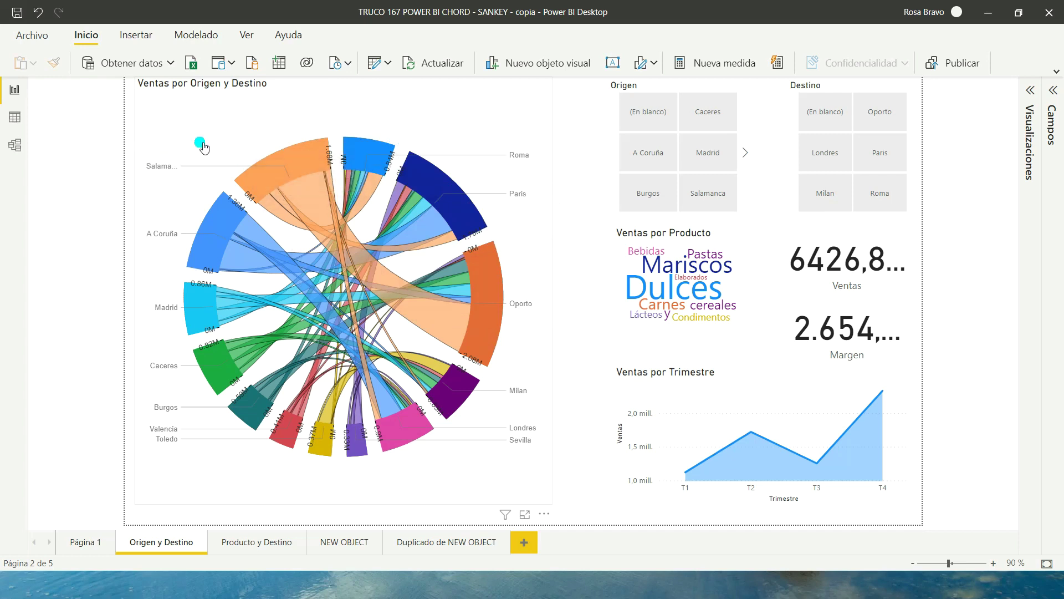
- Try and clear the A Coruña cross-filter, then show the Datos table's rows in Data view
{"action": "left_click", "coordinate": [199, 255]}
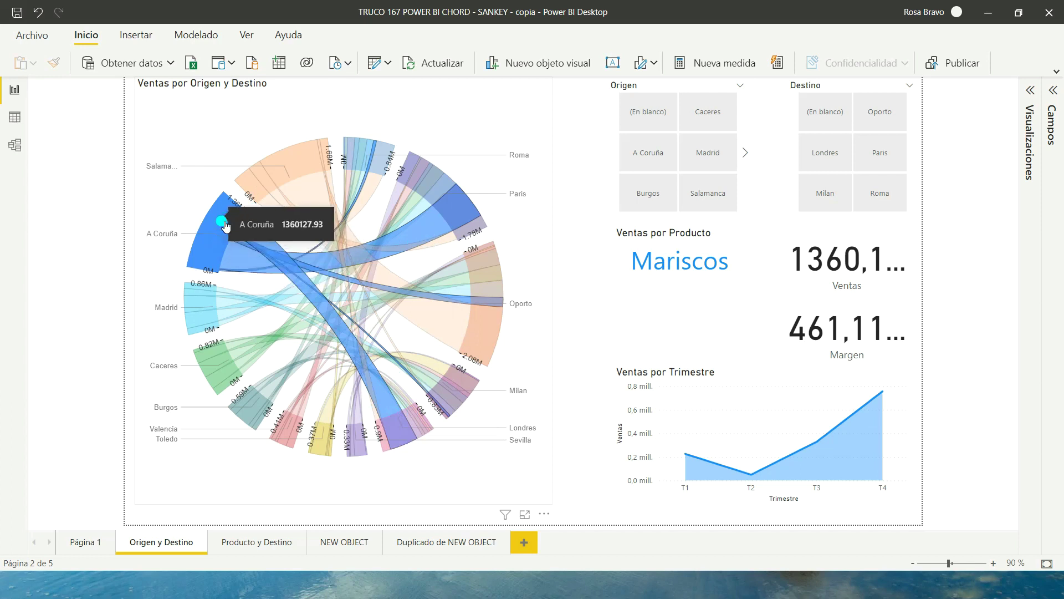
{"action": "left_click", "coordinate": [224, 224]}
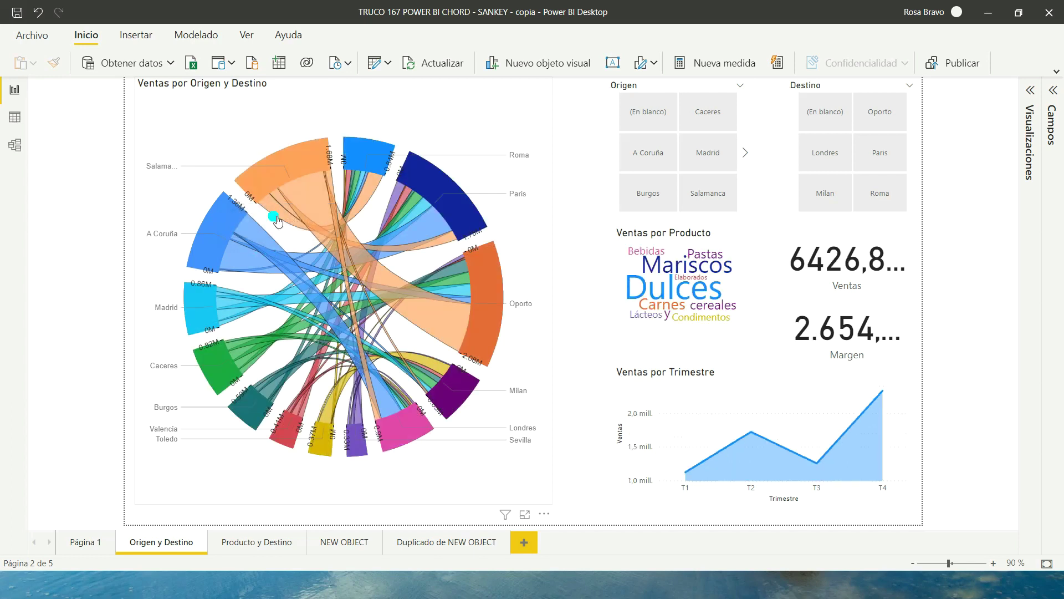
{"action": "mouse_move", "coordinate": [312, 254]}
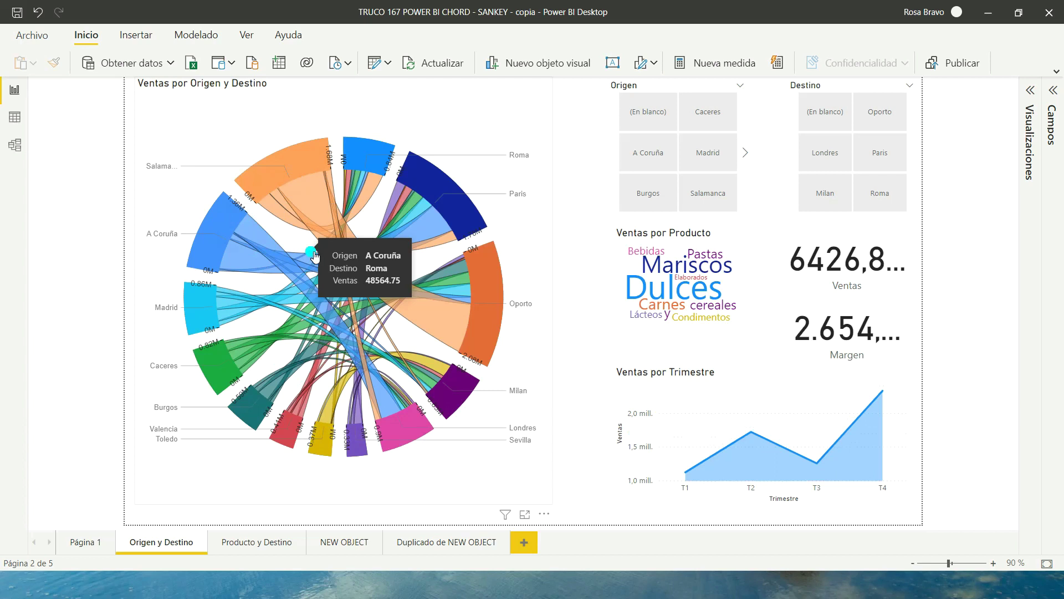
{"action": "left_click", "coordinate": [14, 117]}
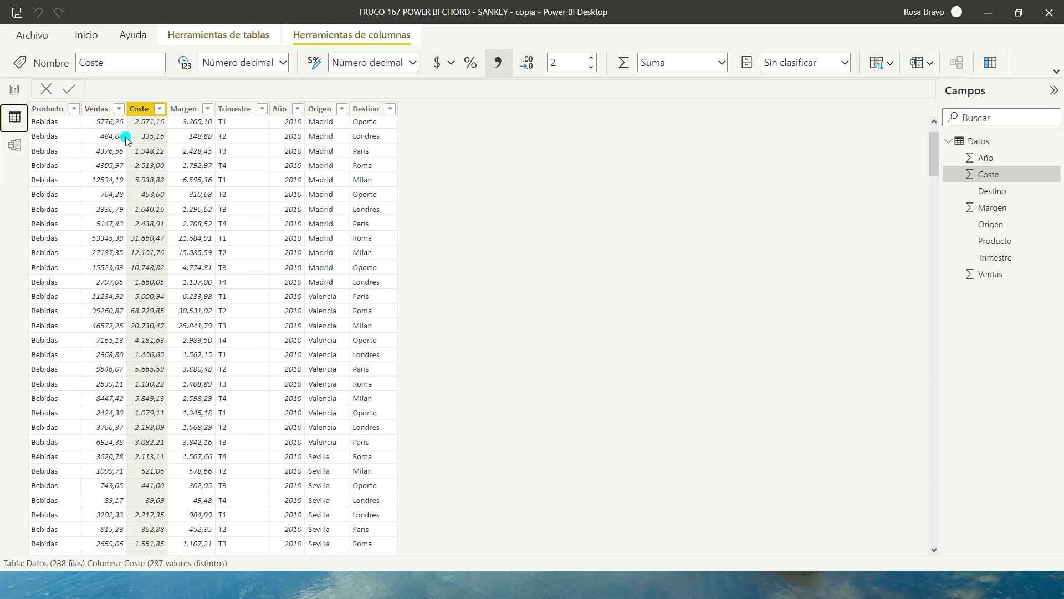
- Inspect the Producto, Coste, Margen, Trimestre, Año, Origen and Destino columns of Datos
{"action": "left_click", "coordinate": [74, 108]}
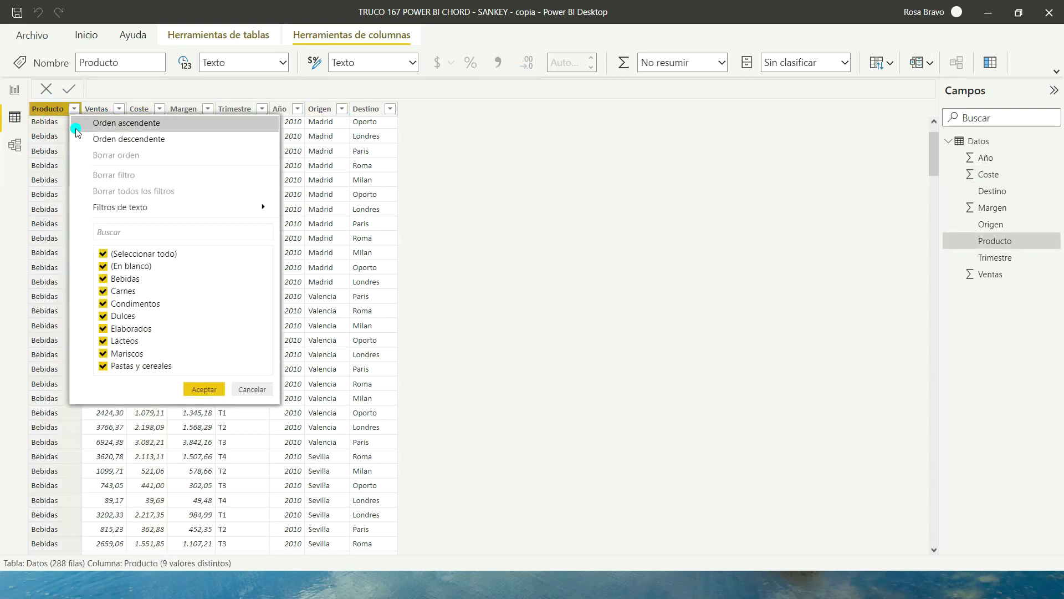
{"action": "left_click", "coordinate": [250, 390]}
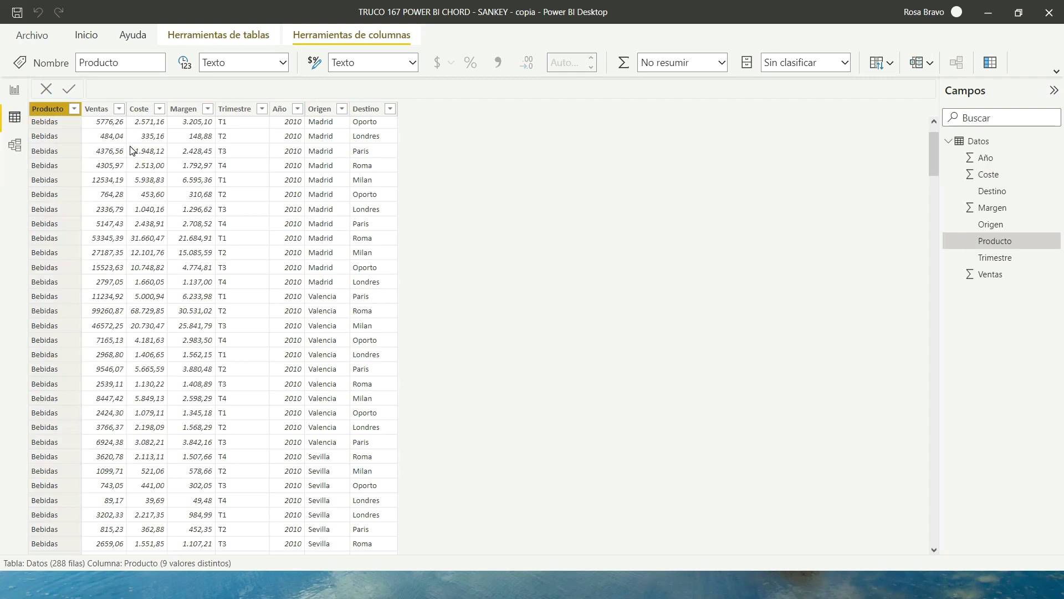
{"action": "left_click", "coordinate": [143, 109]}
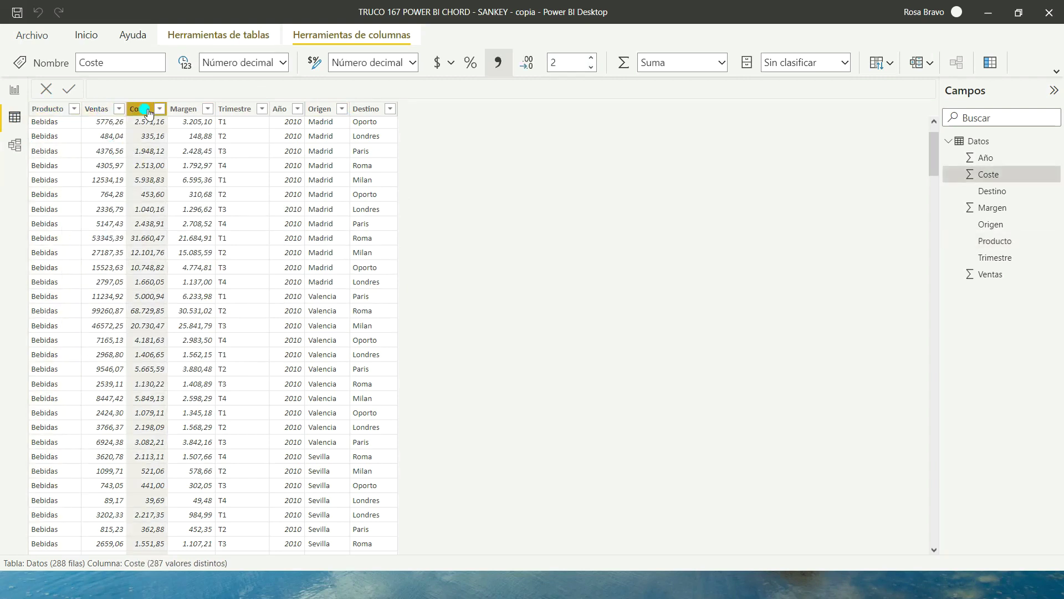
{"action": "left_click", "coordinate": [188, 111]}
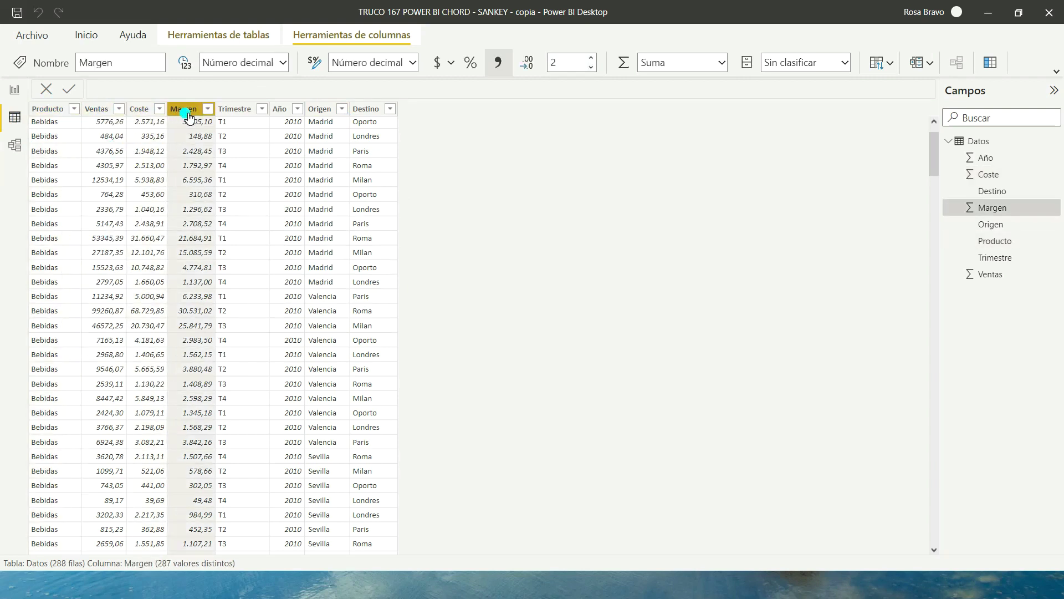
{"action": "left_click", "coordinate": [249, 111]}
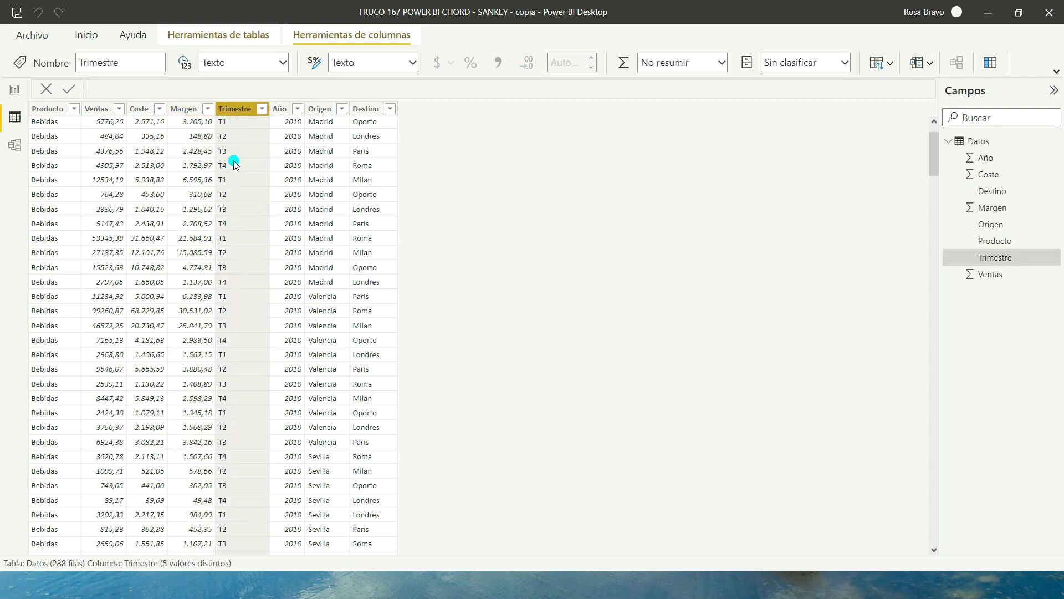
{"action": "left_click", "coordinate": [288, 114]}
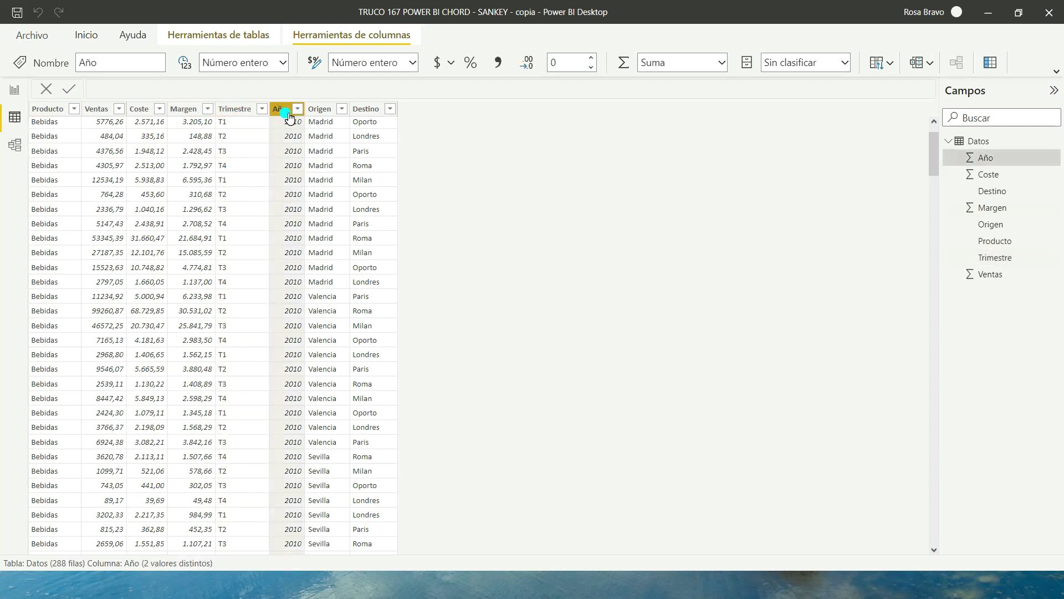
{"action": "left_click", "coordinate": [327, 114]}
{"action": "left_click", "coordinate": [370, 114]}
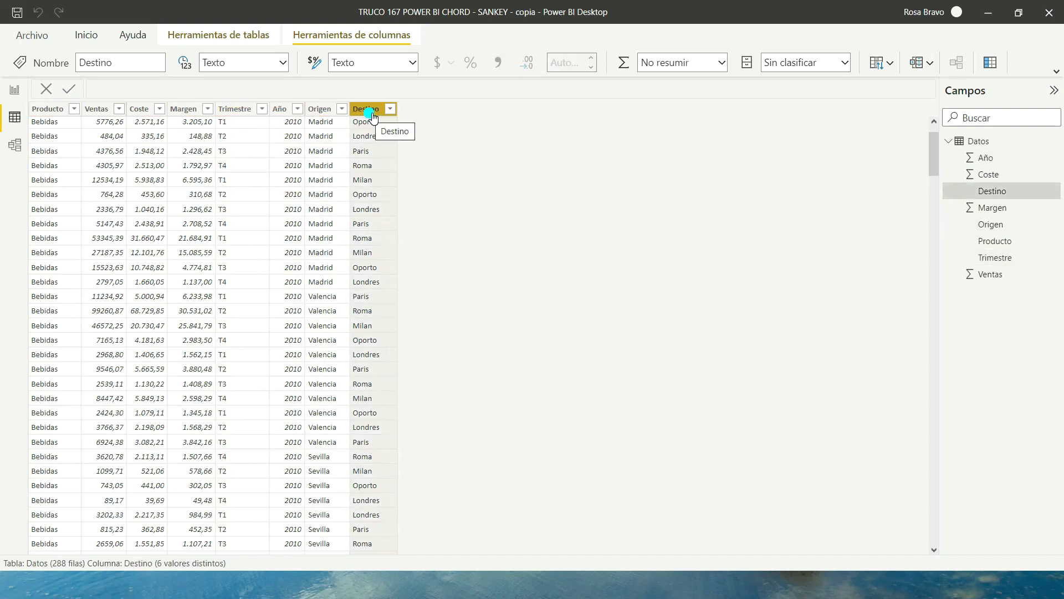
- Open the Duplicado de NEW OBJECT page with Campos and Visualizaciones expanded, selecting the top-left placeholder
{"action": "left_click", "coordinate": [15, 89]}
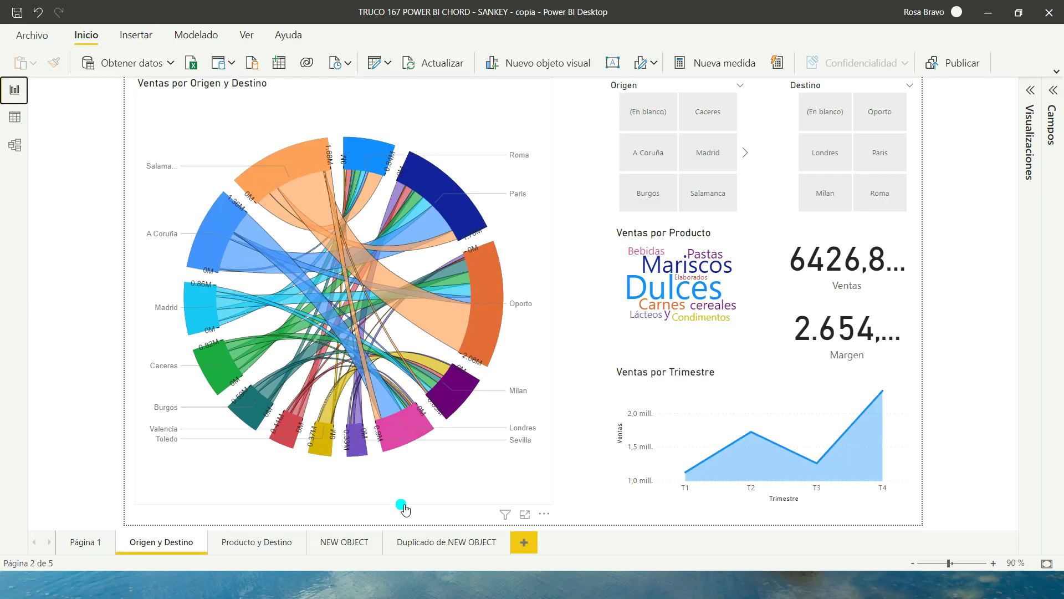
{"action": "left_click", "coordinate": [442, 546]}
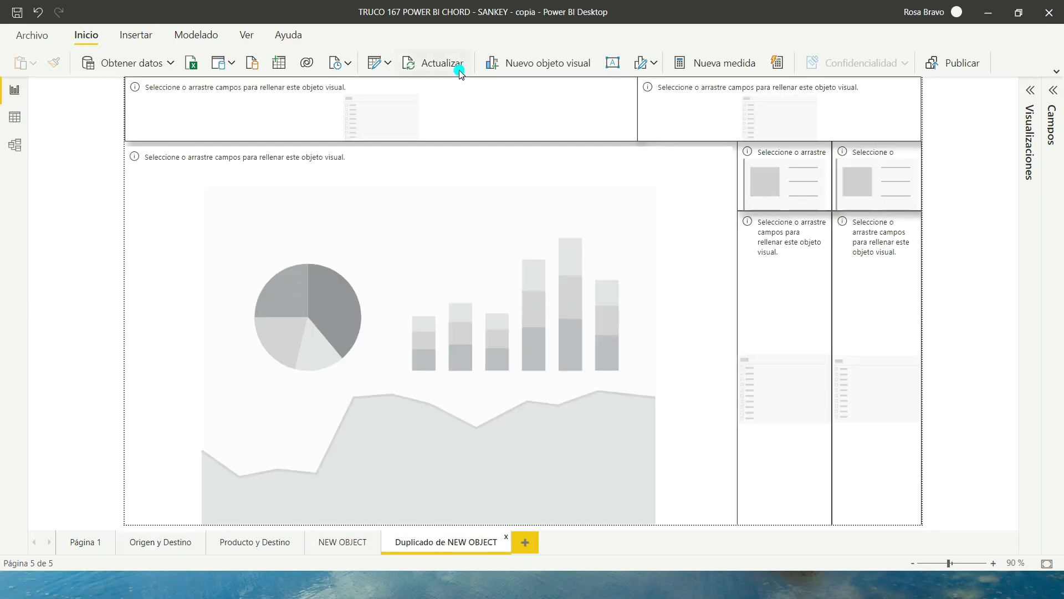
{"action": "mouse_move", "coordinate": [572, 317]}
{"action": "left_click", "coordinate": [1055, 93]}
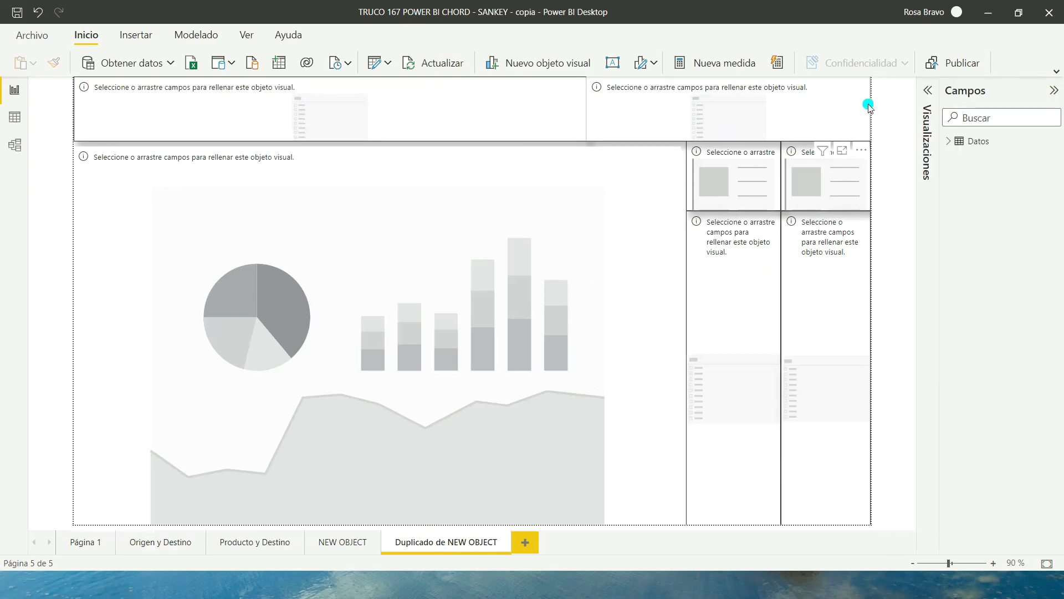
{"action": "left_click", "coordinate": [929, 89]}
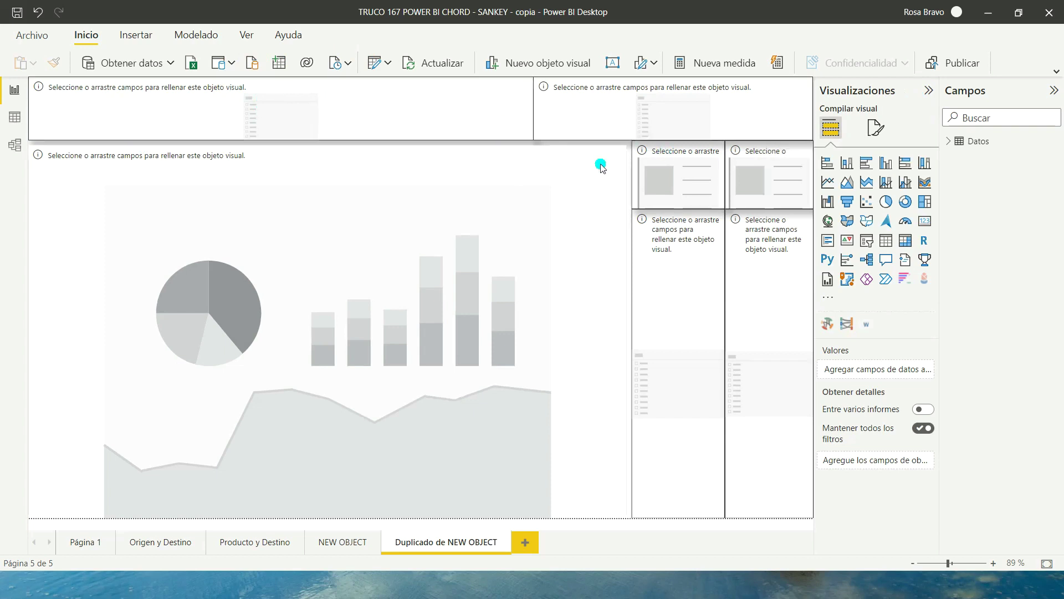
{"action": "left_click", "coordinate": [452, 96]}
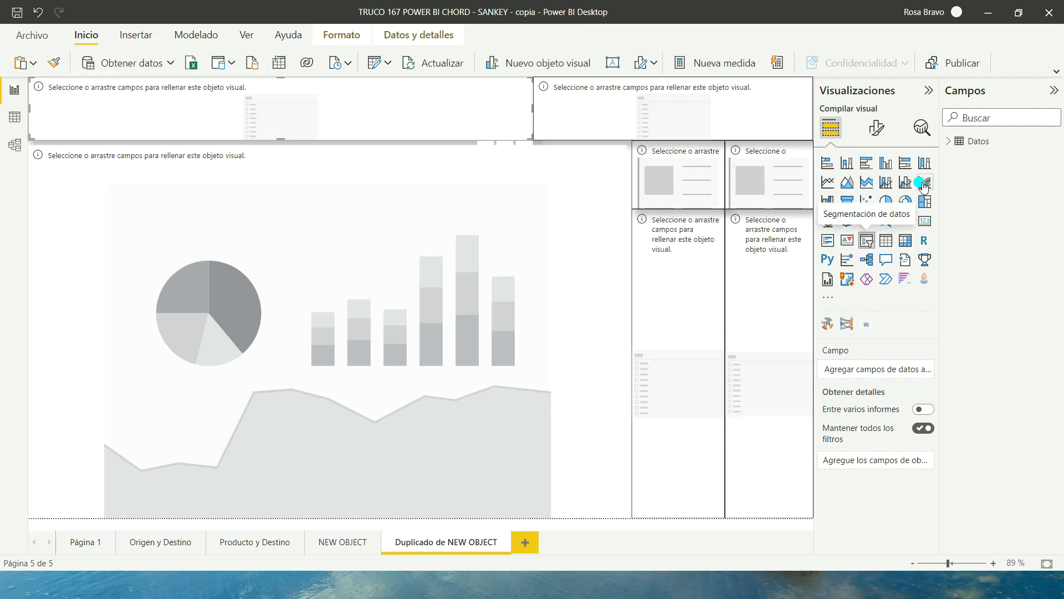
- Make the top-left placeholder an Origen slicer and review its Valores and Fondo formatting
{"action": "left_click", "coordinate": [947, 144]}
{"action": "mouse_move", "coordinate": [960, 141]}
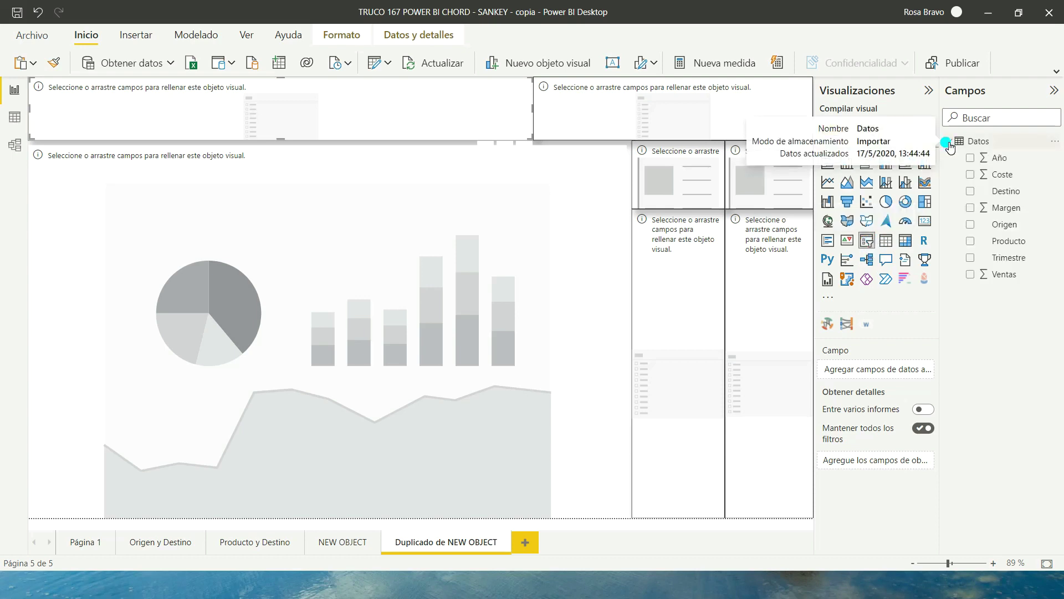
{"action": "left_click_drag", "start_coordinate": [1005, 230], "coordinate": [877, 370]}
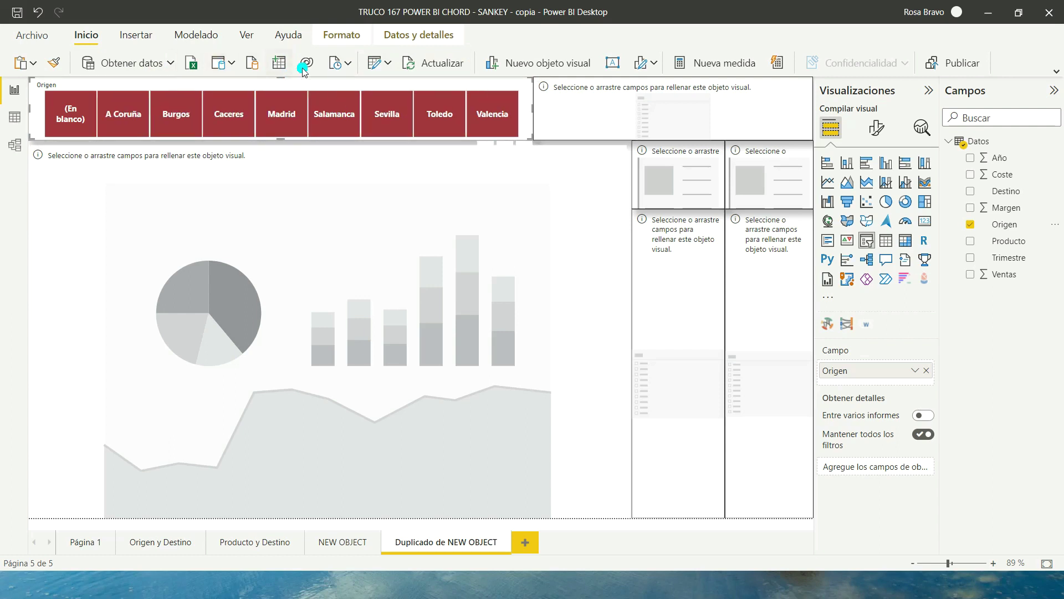
{"action": "left_click", "coordinate": [876, 129]}
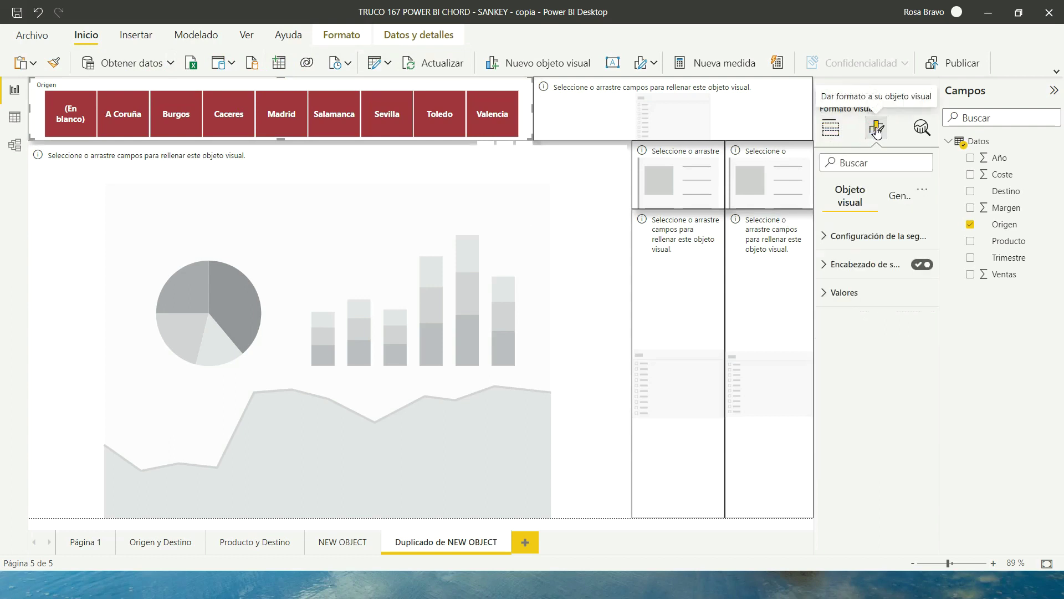
{"action": "left_click", "coordinate": [823, 294]}
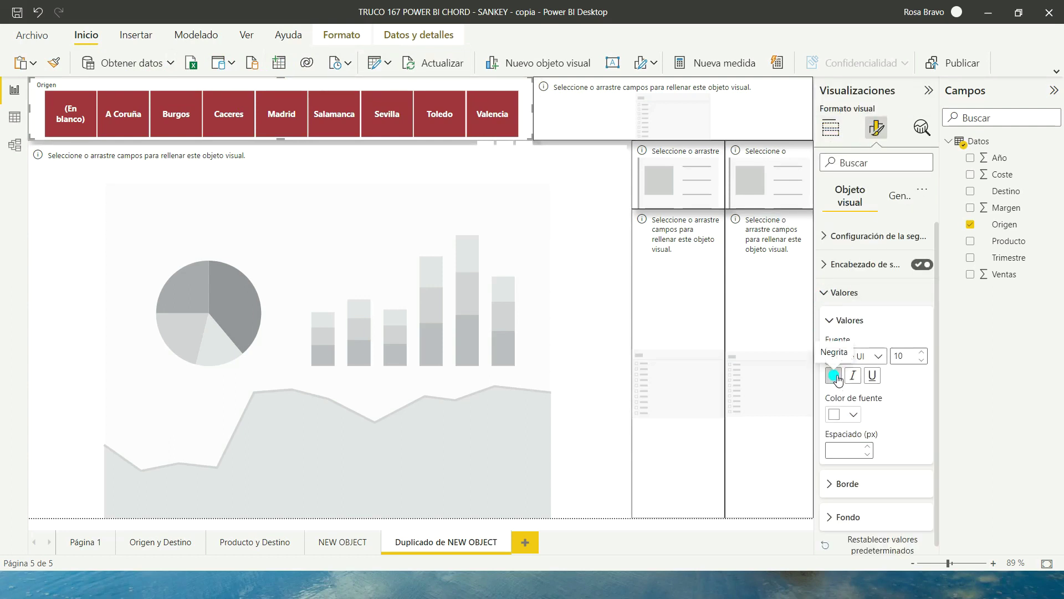
{"action": "left_click", "coordinate": [854, 414]}
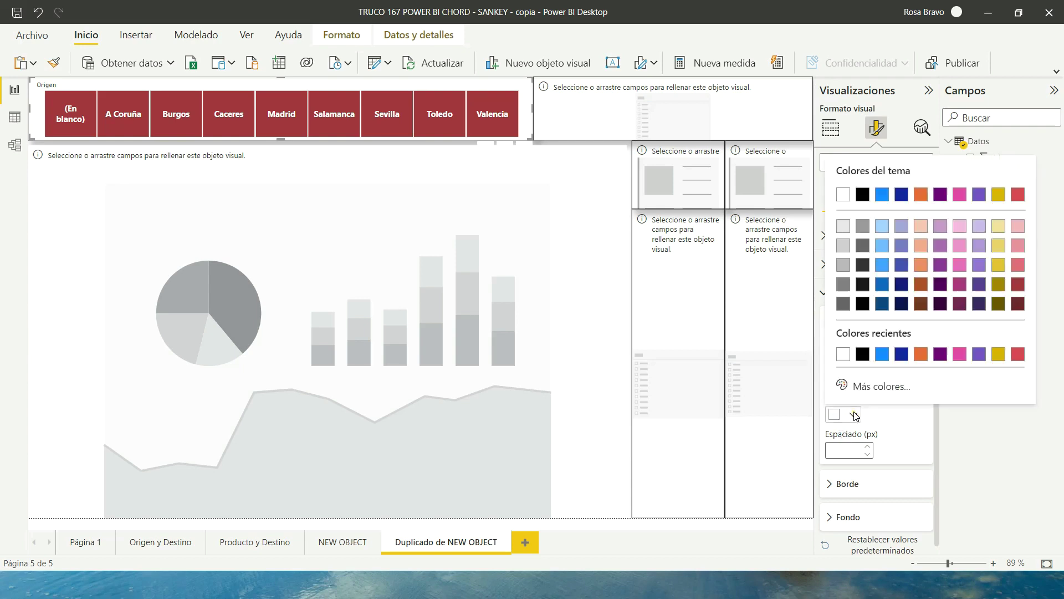
{"action": "left_click", "coordinate": [858, 413]}
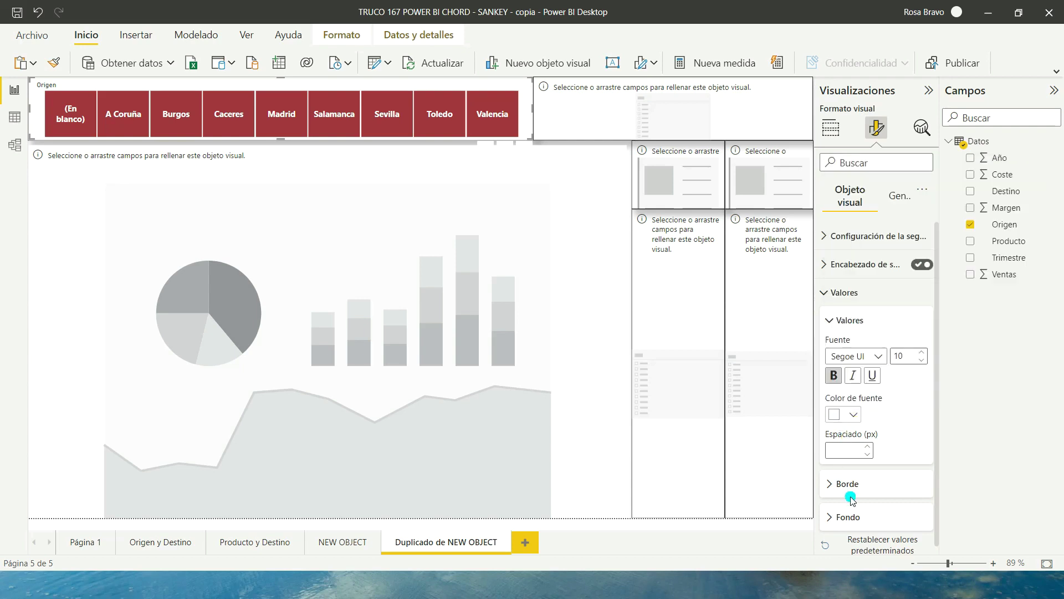
{"action": "left_click", "coordinate": [830, 518]}
{"action": "scroll", "coordinate": [886, 436], "scroll_direction": "down", "scroll_amount": 1}
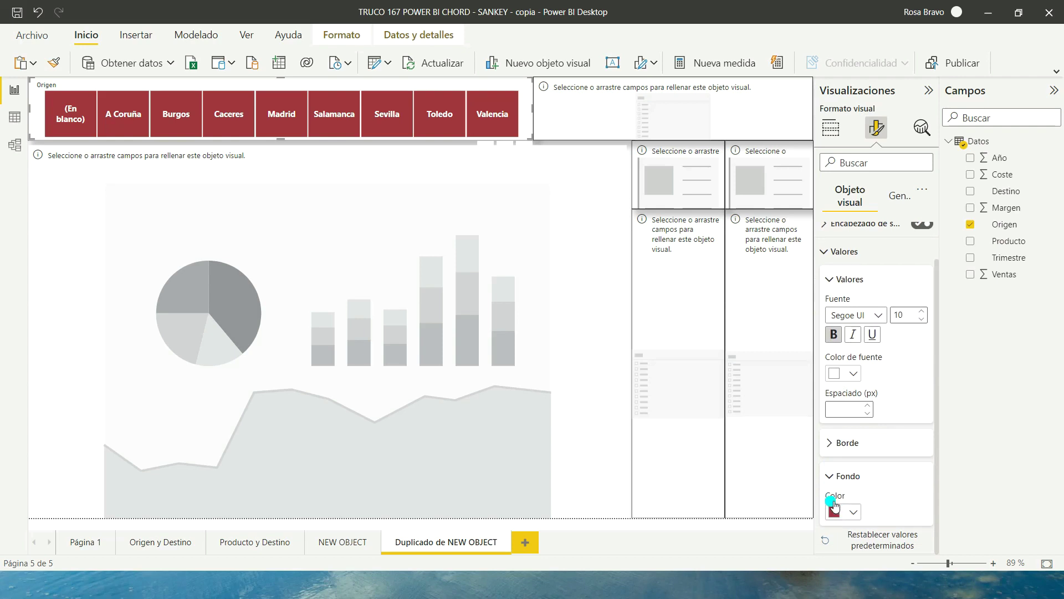
{"action": "left_click", "coordinate": [571, 114]}
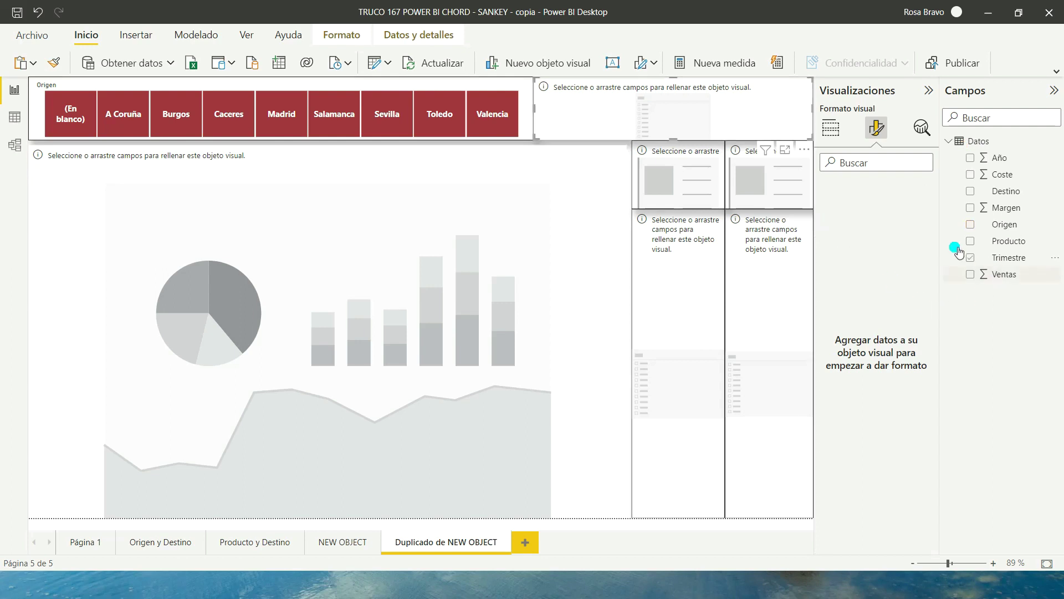
- Fill the top-right visual with Destino, showing blue buttons for Londres, Milan, Oporto and Paris
{"action": "left_click", "coordinate": [831, 128]}
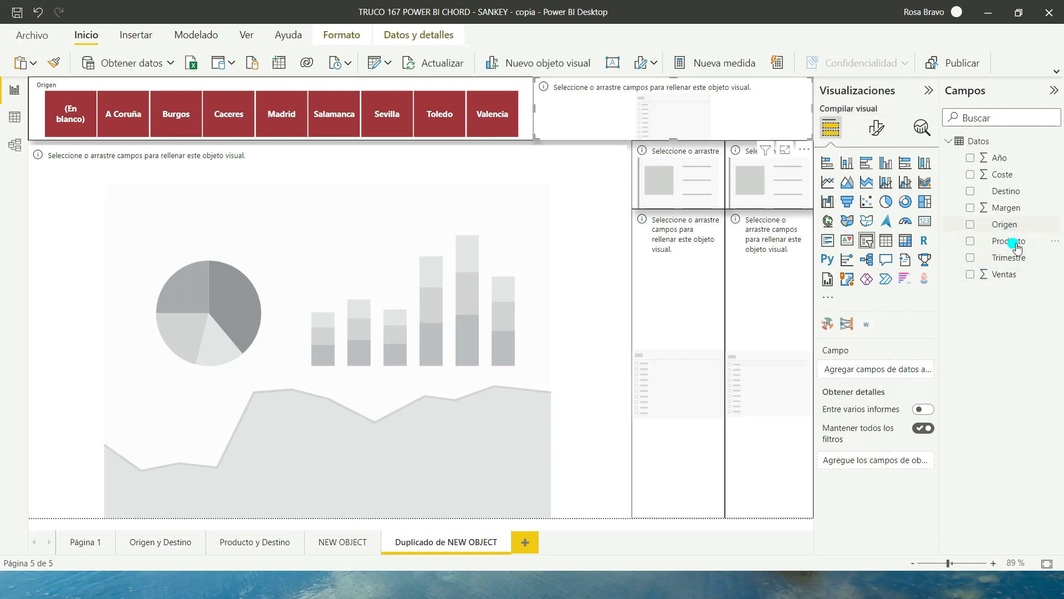
{"action": "left_click_drag", "start_coordinate": [1005, 190], "coordinate": [875, 371]}
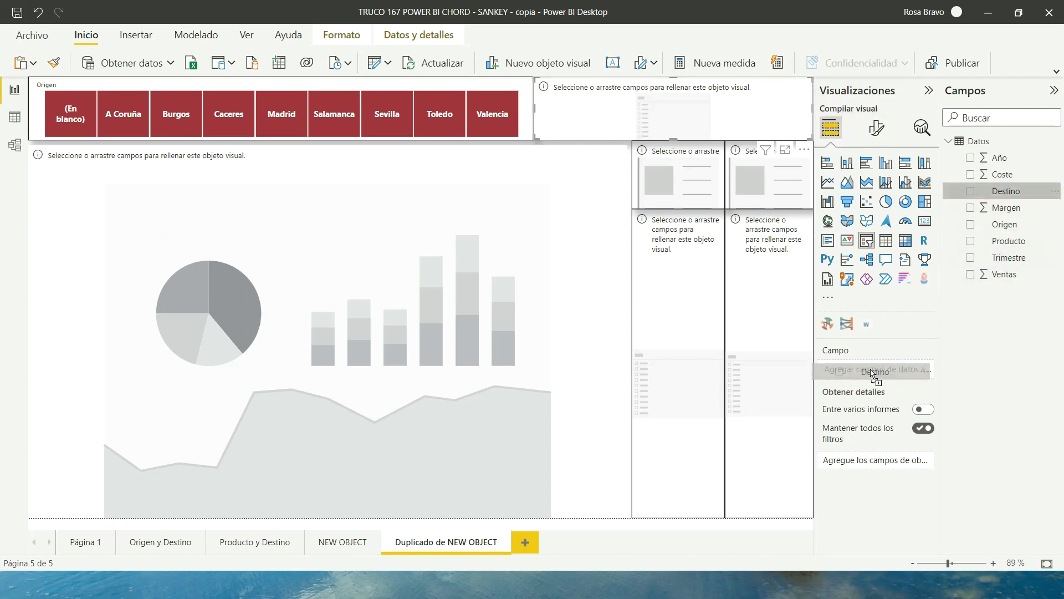
{"action": "mouse_move", "coordinate": [433, 84]}
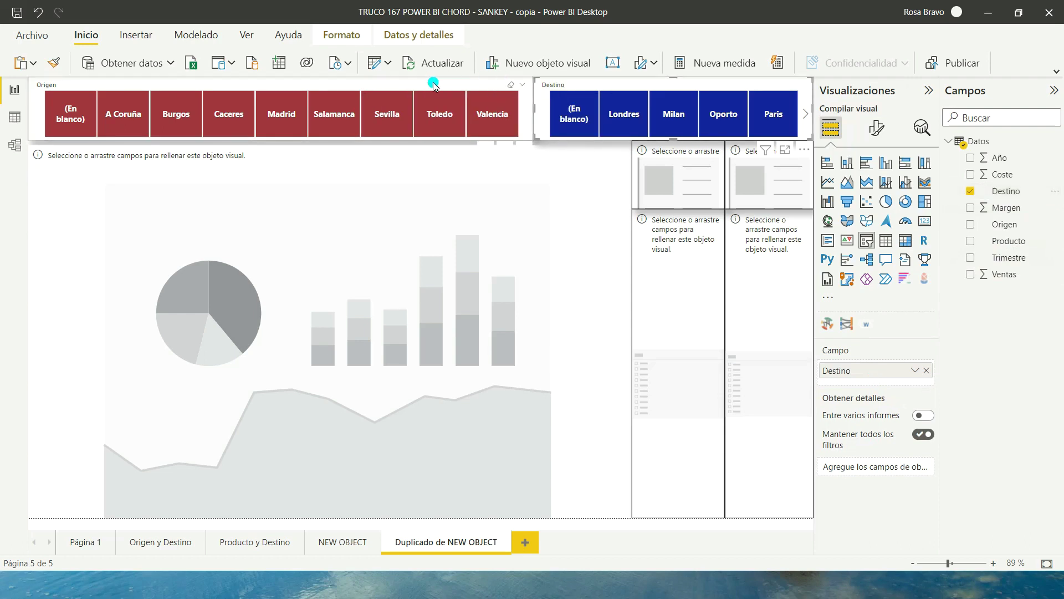
{"action": "left_click", "coordinate": [686, 113]}
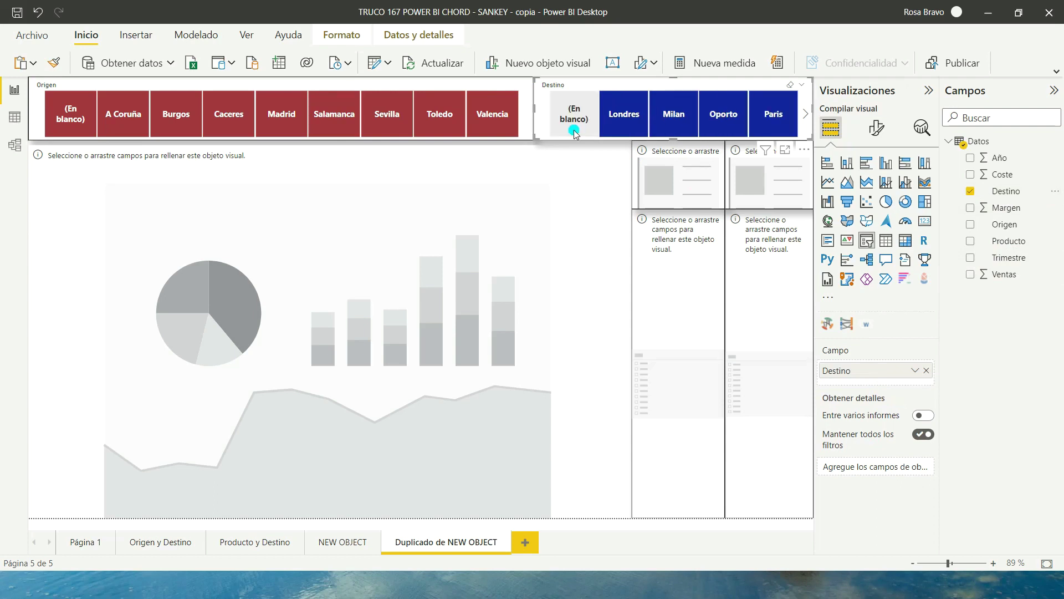
{"action": "left_click", "coordinate": [685, 279]}
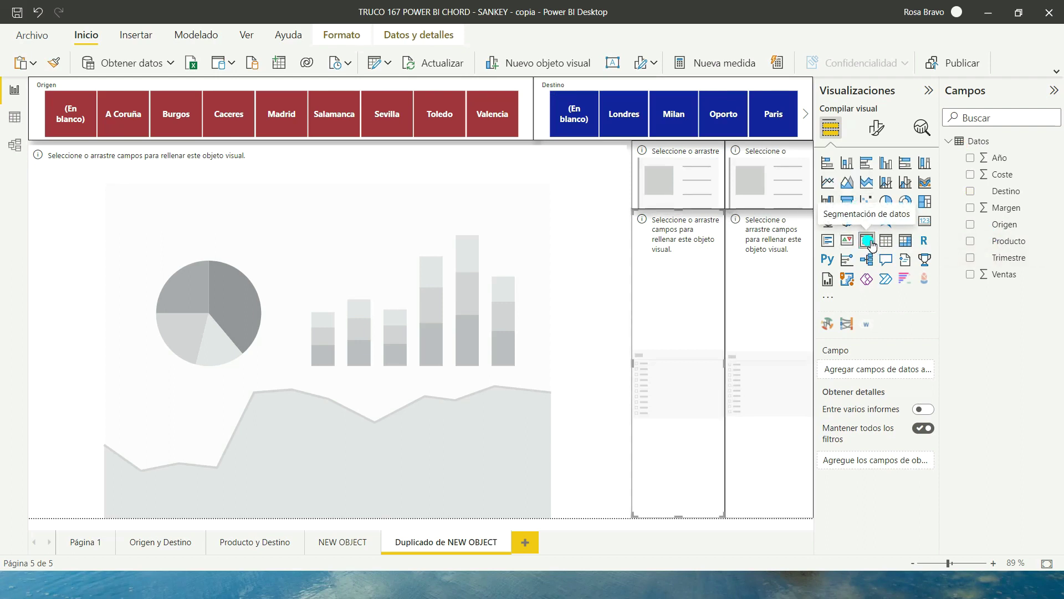
- Add a Producto slicer and a Trimestre slicer (T1–T4) in the empty right-hand visuals
{"action": "left_click", "coordinate": [1001, 242]}
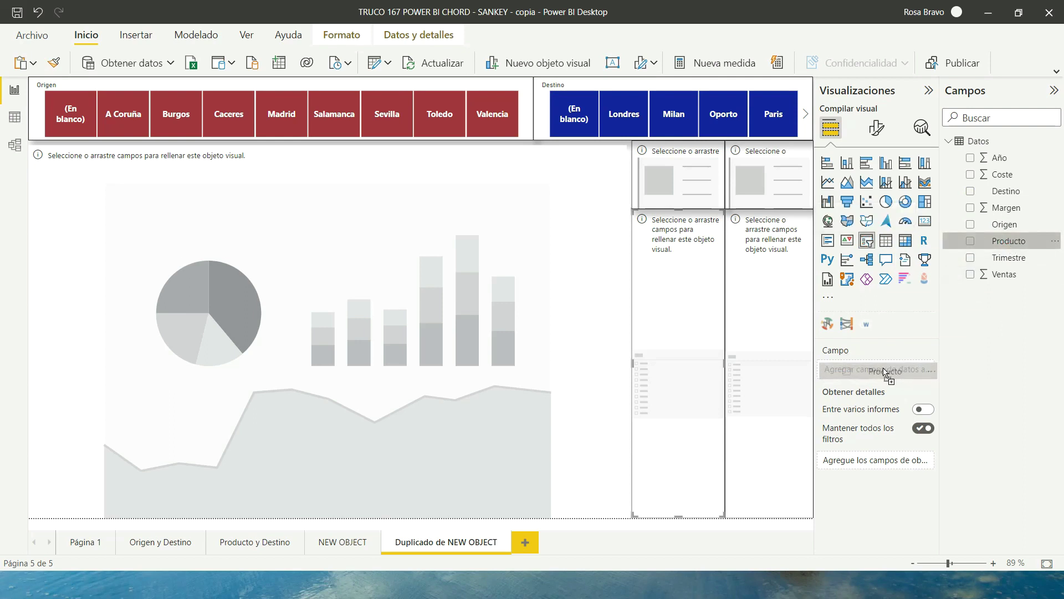
{"action": "left_click_drag", "start_coordinate": [1012, 245], "coordinate": [880, 371]}
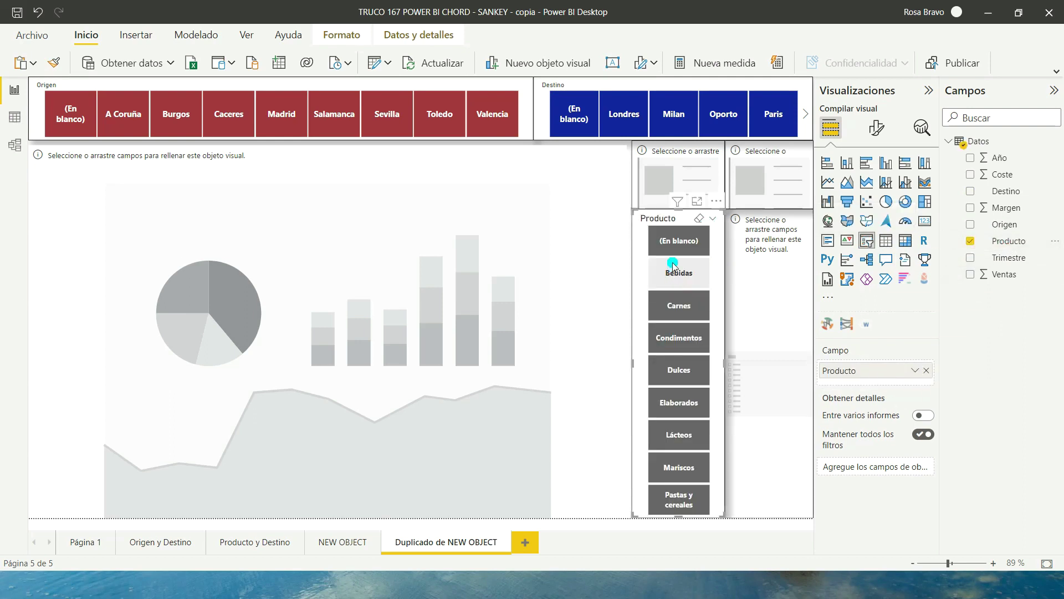
{"action": "left_click", "coordinate": [767, 276]}
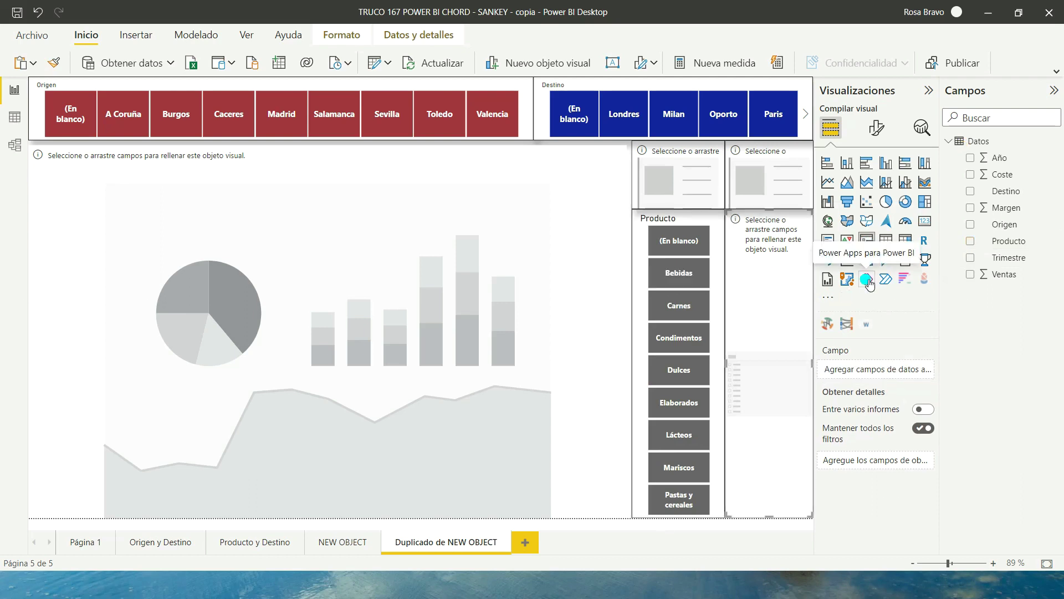
{"action": "mouse_move", "coordinate": [1010, 258]}
{"action": "left_mouse_down"}
{"action": "mouse_move", "coordinate": [986, 304]}
{"action": "mouse_move", "coordinate": [878, 387]}
{"action": "left_mouse_up"}
{"action": "mouse_move", "coordinate": [770, 491]}
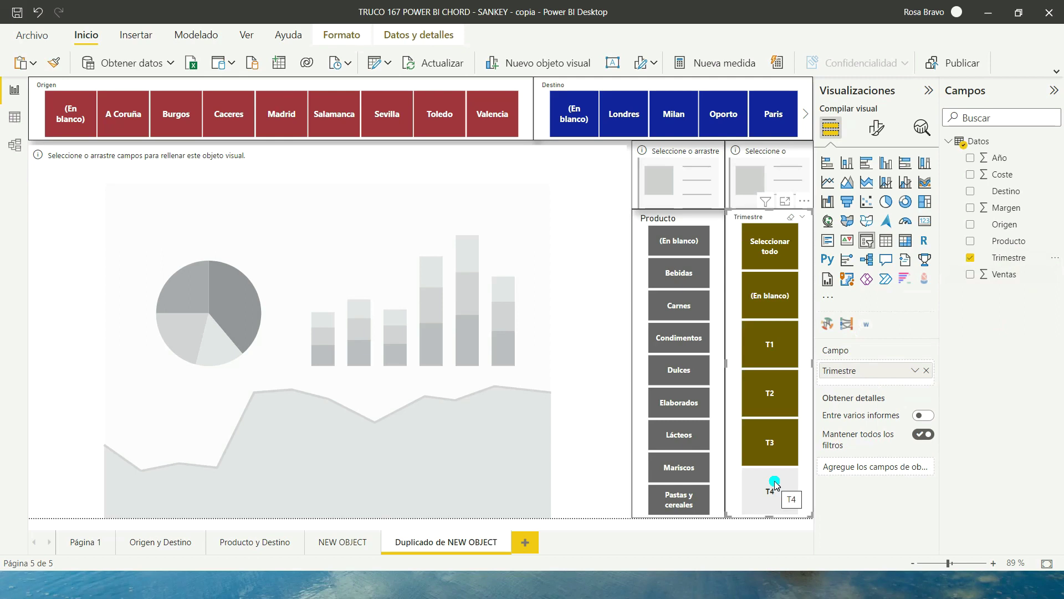
{"action": "left_click", "coordinate": [677, 168]}
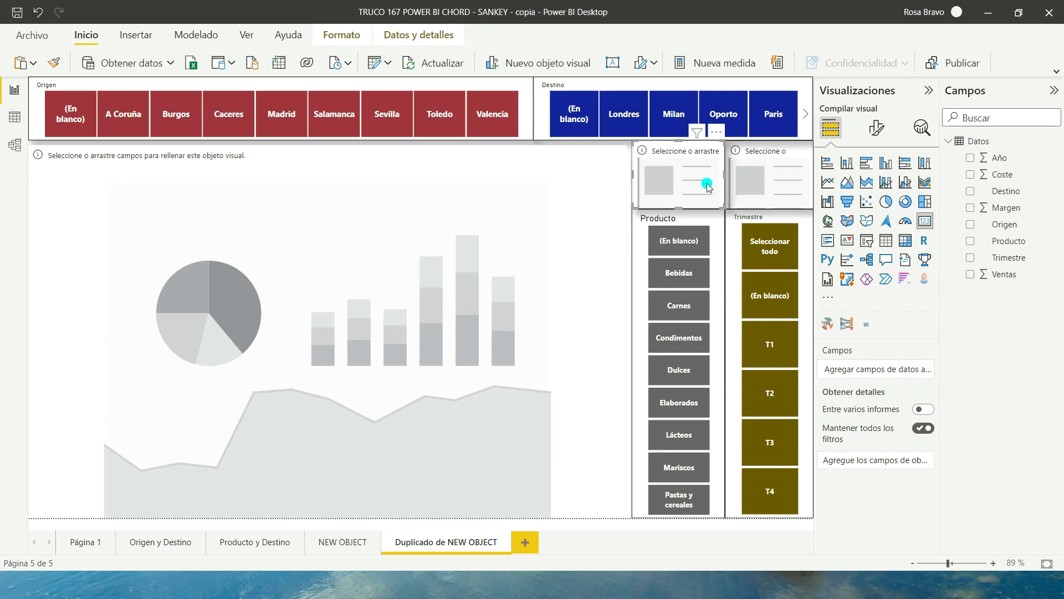
- Fill the two top cards with total Ventas (6426,89 mil) and total Margen (2,65 mill.)
{"action": "left_click_drag", "start_coordinate": [1013, 281], "coordinate": [885, 379]}
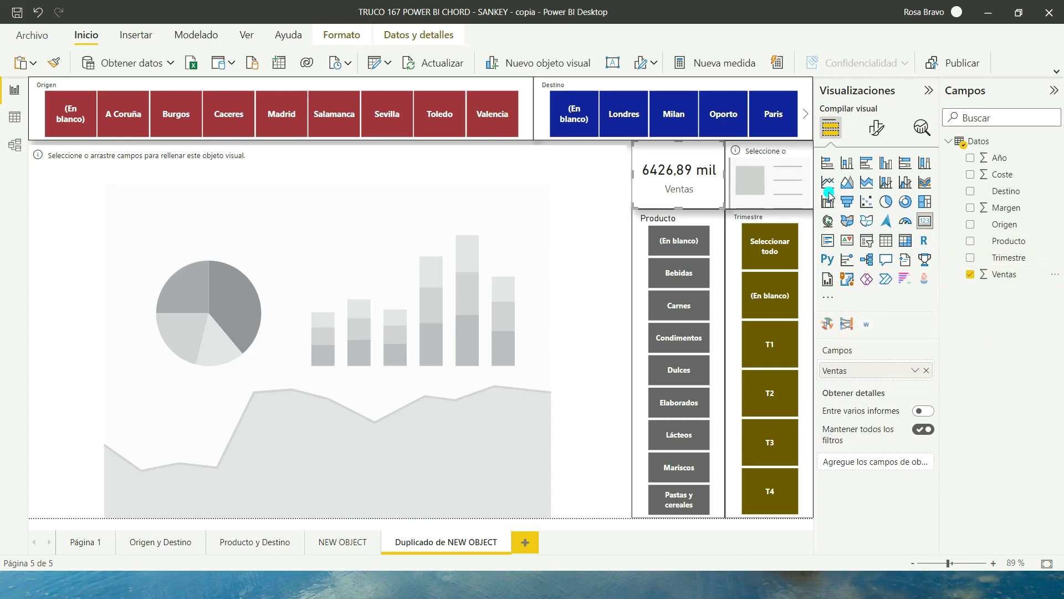
{"action": "left_click", "coordinate": [776, 180]}
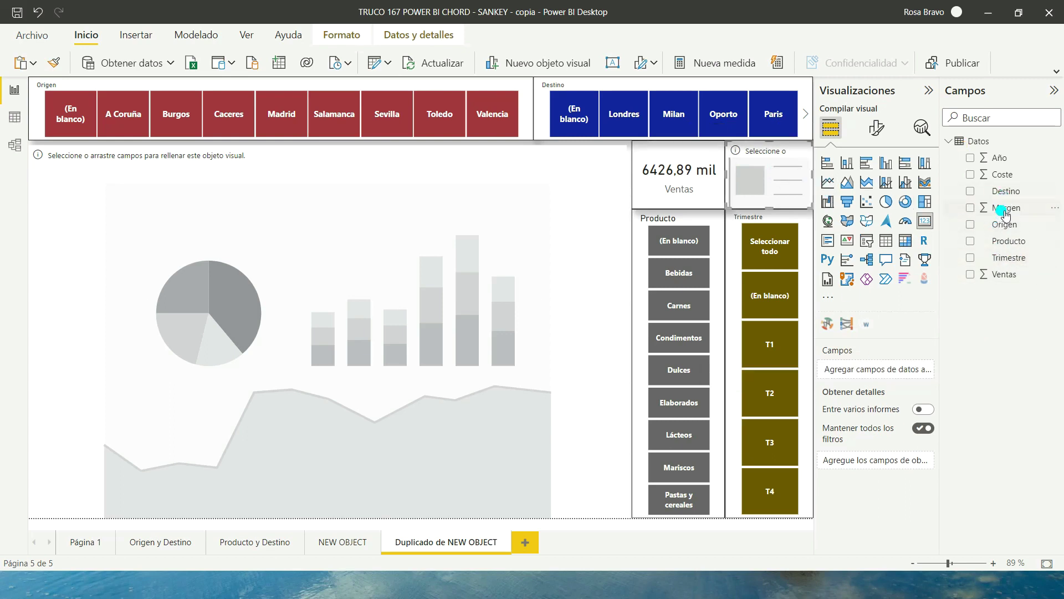
{"action": "left_click_drag", "start_coordinate": [1006, 210], "coordinate": [883, 370]}
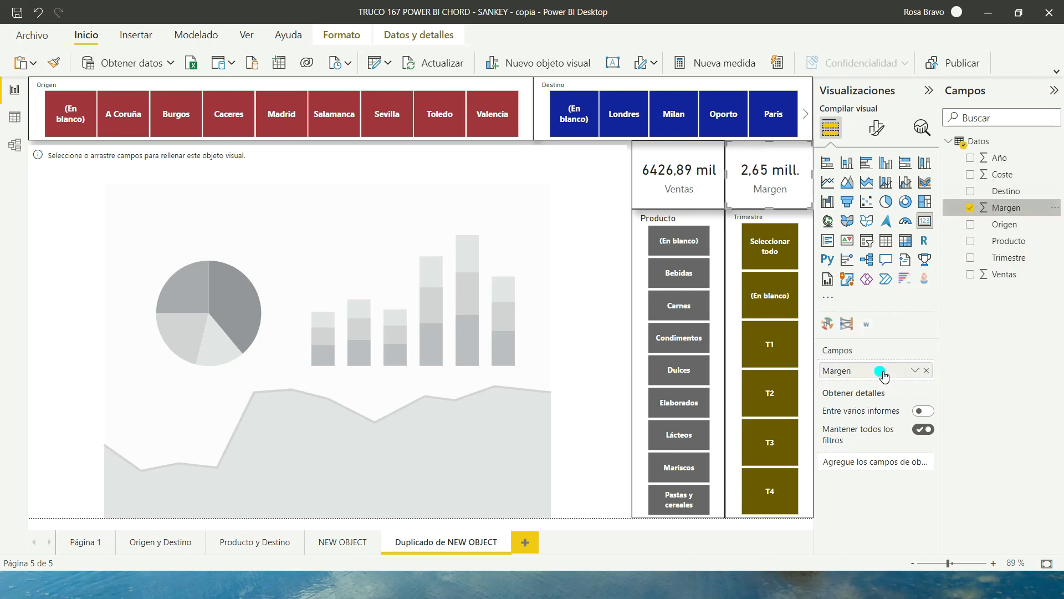
{"action": "mouse_move", "coordinate": [846, 323]}
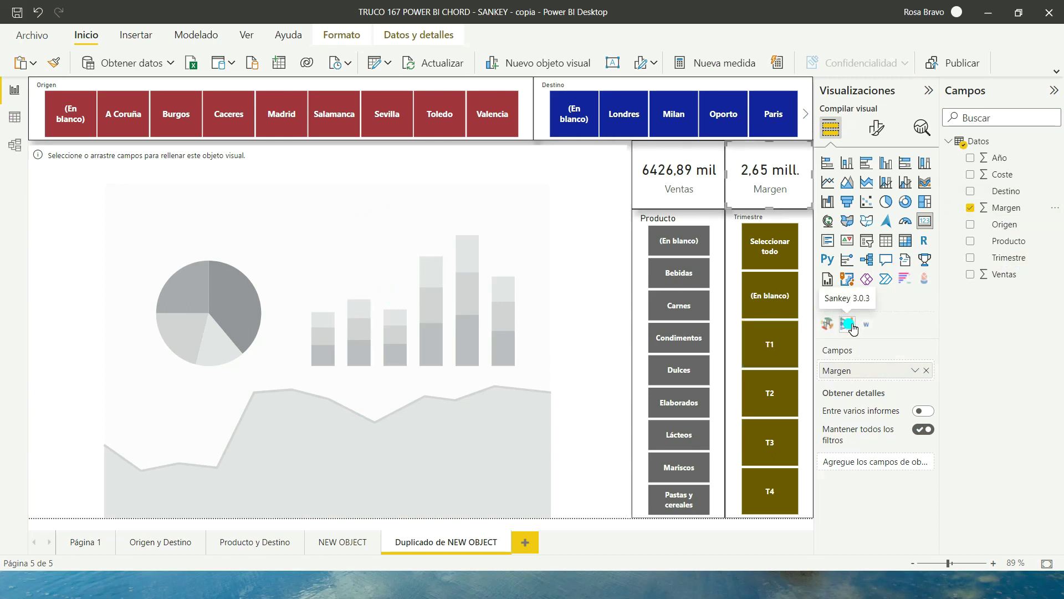
- Search the visuals store for SANKEY and open Microsoft's Sankey Chart 3.0.3.0 page
{"action": "left_click", "coordinate": [836, 300]}
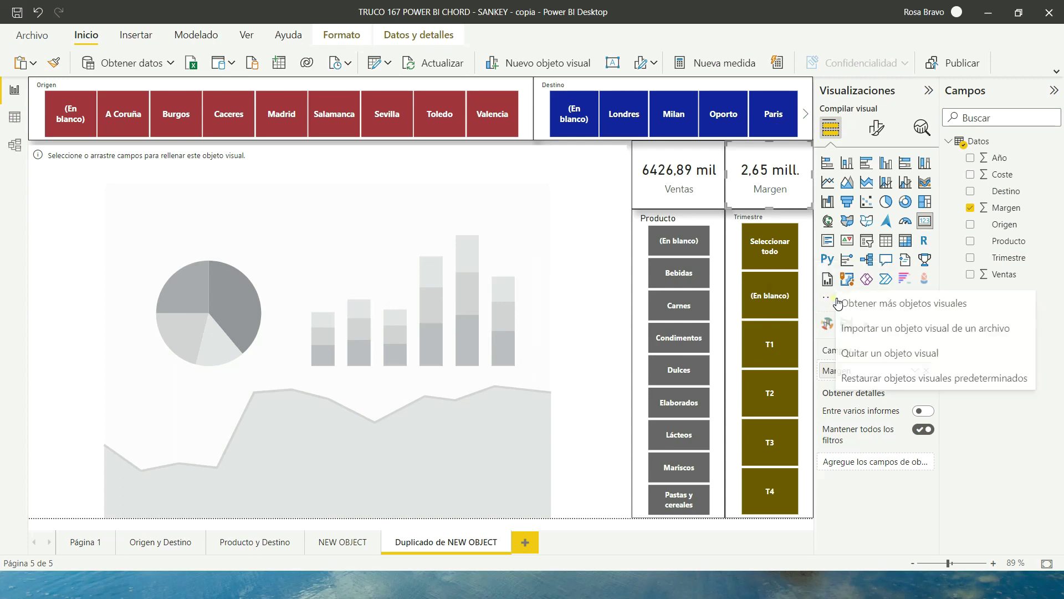
{"action": "left_click", "coordinate": [866, 302]}
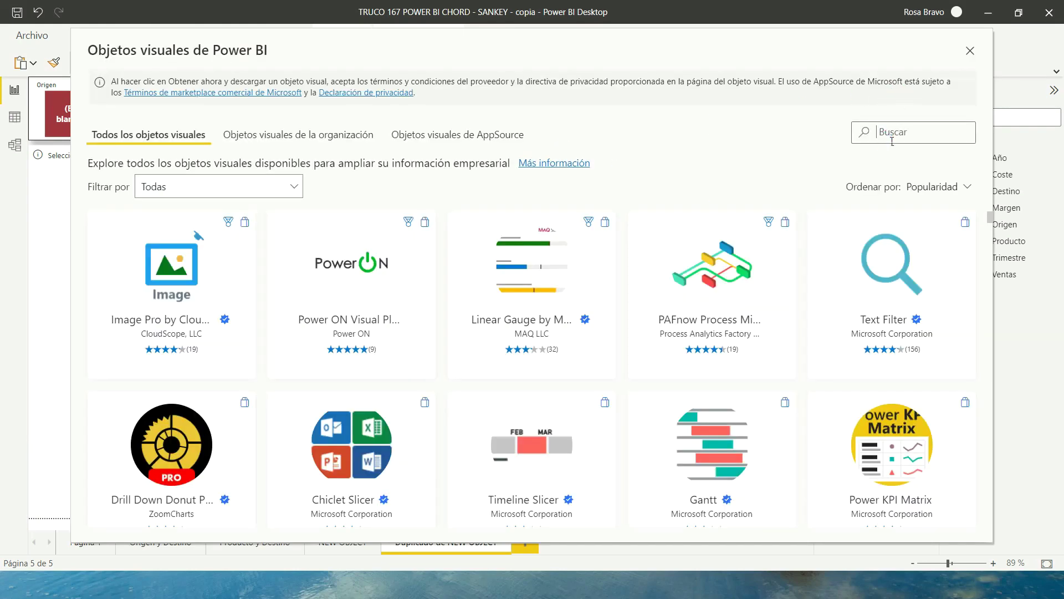
{"action": "type", "text": "SaNKEY"}
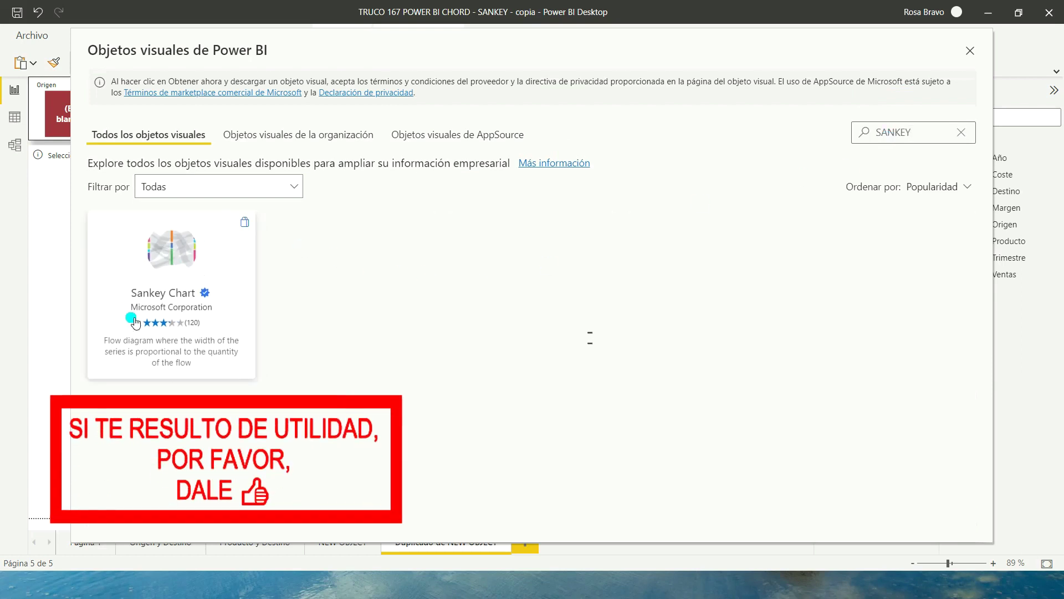
{"action": "left_click", "coordinate": [203, 268]}
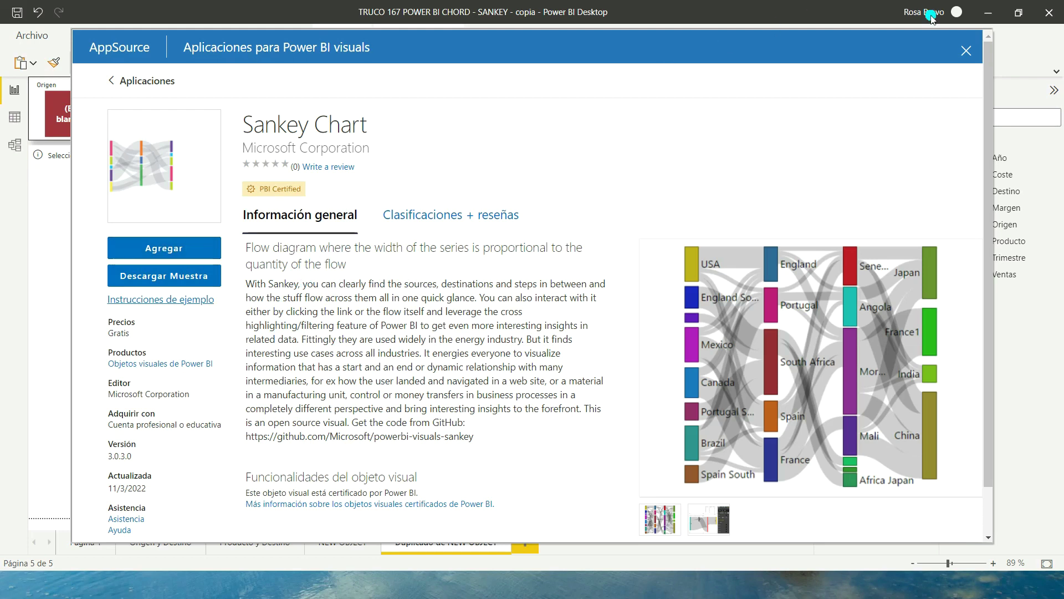
- Insert a Sankey chart, replacing the misplaced one, sized to fill the area left of the cards
{"action": "left_click", "coordinate": [966, 53]}
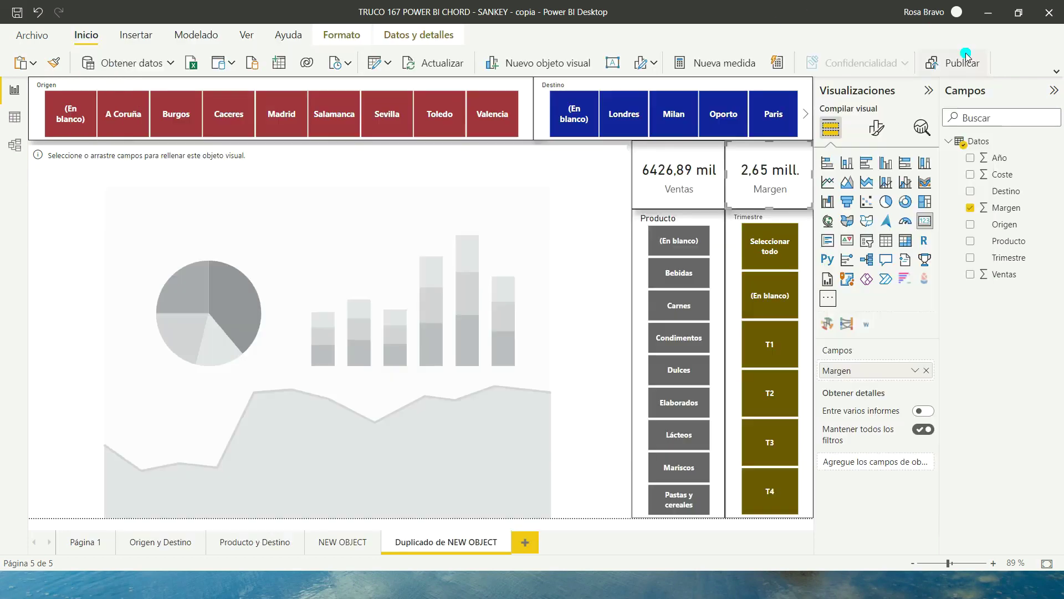
{"action": "left_click", "coordinate": [847, 324]}
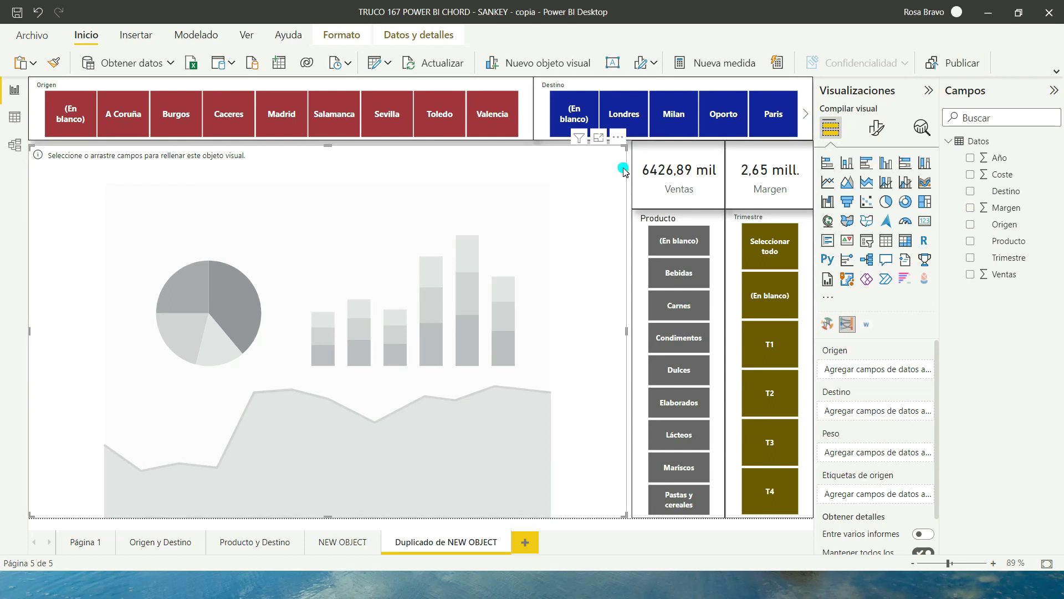
{"action": "key", "text": "Delete"}
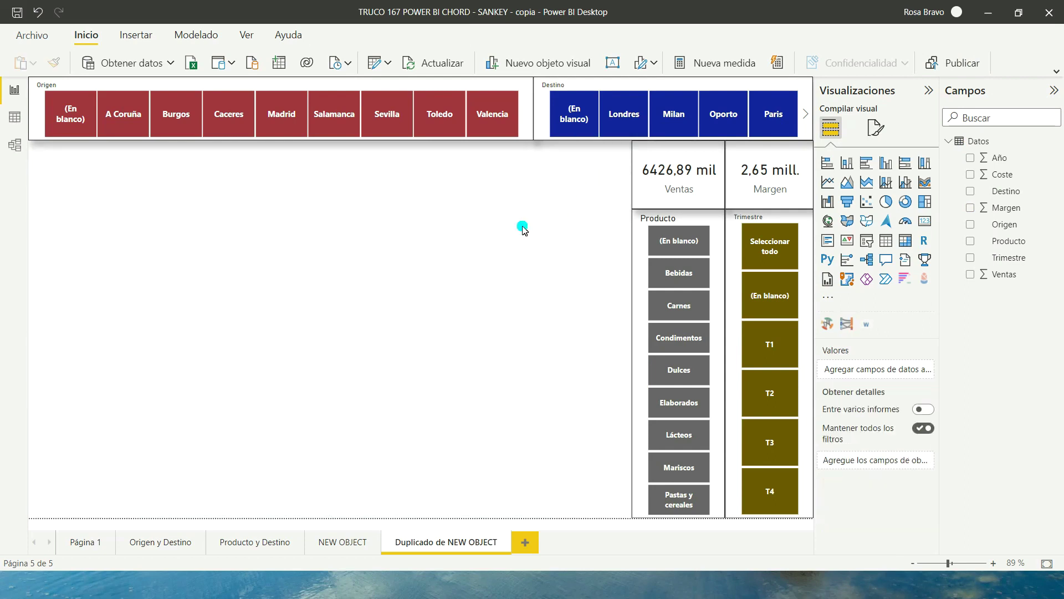
{"action": "left_click", "coordinate": [849, 325]}
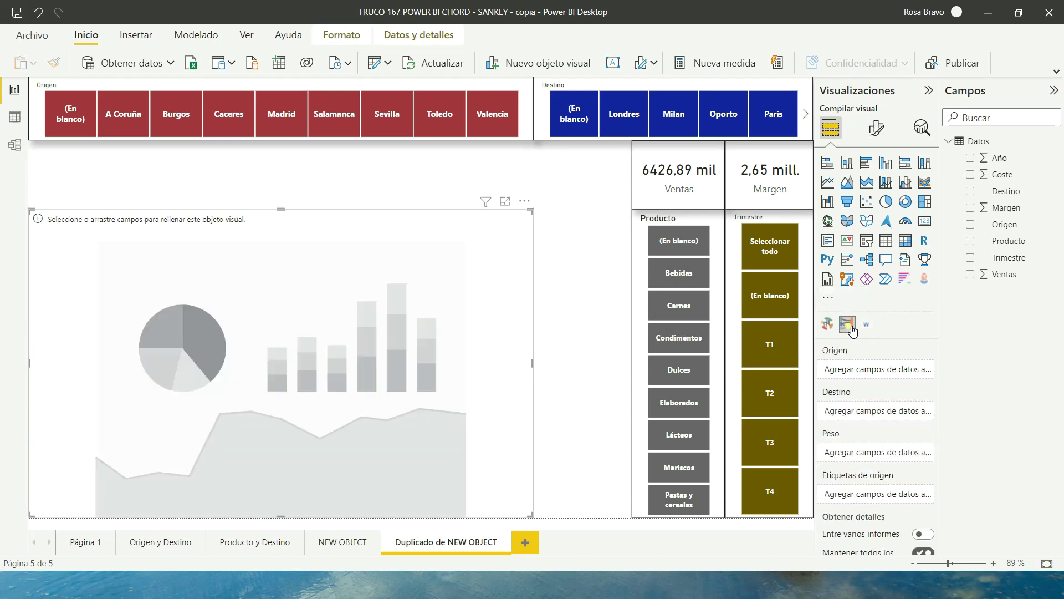
{"action": "left_click_drag", "start_coordinate": [527, 216], "coordinate": [616, 146]}
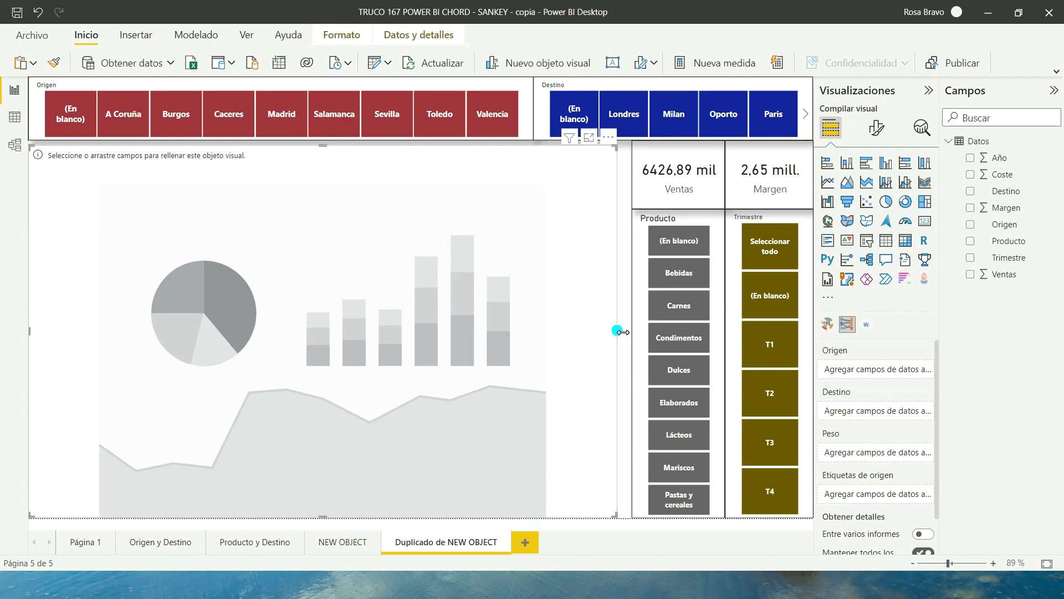
{"action": "left_click_drag", "start_coordinate": [618, 328], "coordinate": [627, 332]}
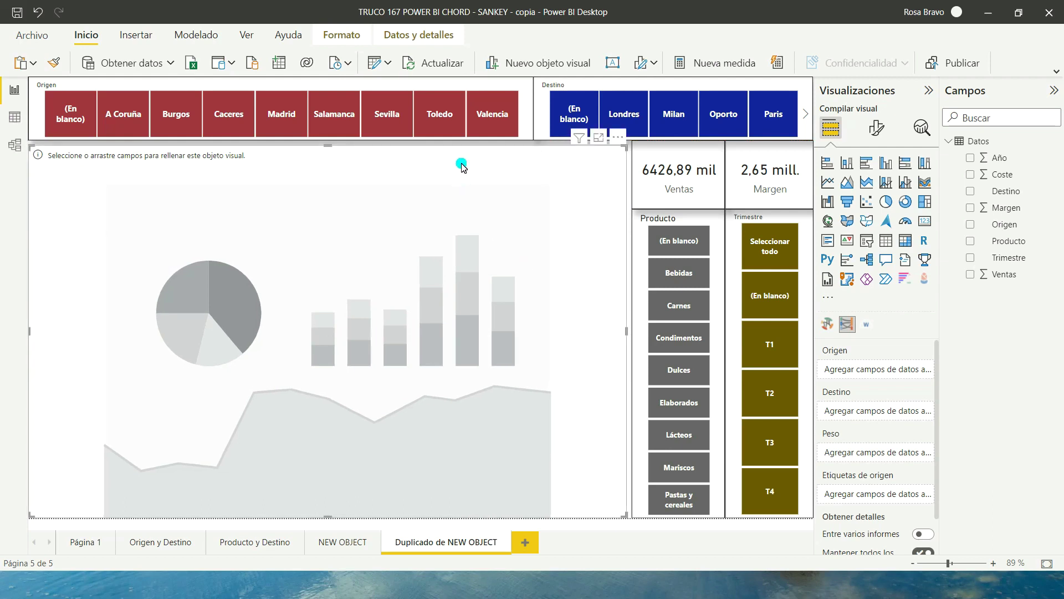
{"action": "left_click_drag", "start_coordinate": [464, 163], "coordinate": [465, 168]}
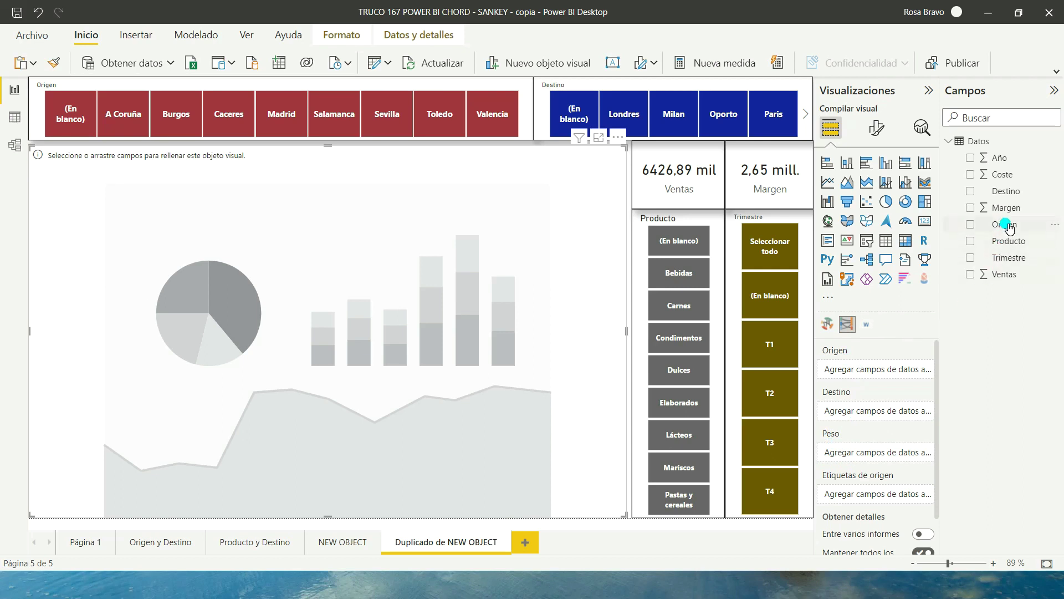
- Map Origen, Destino and Ventas to the Sankey's Origen, Destino and Peso wells
{"action": "left_click_drag", "start_coordinate": [1007, 227], "coordinate": [872, 373]}
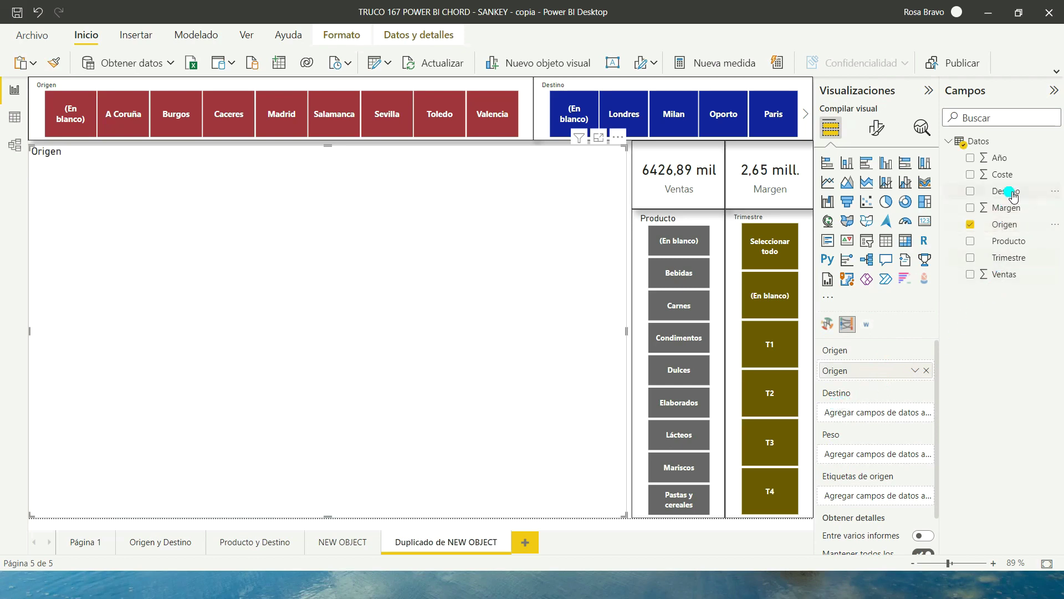
{"action": "left_click_drag", "start_coordinate": [1013, 195], "coordinate": [876, 413]}
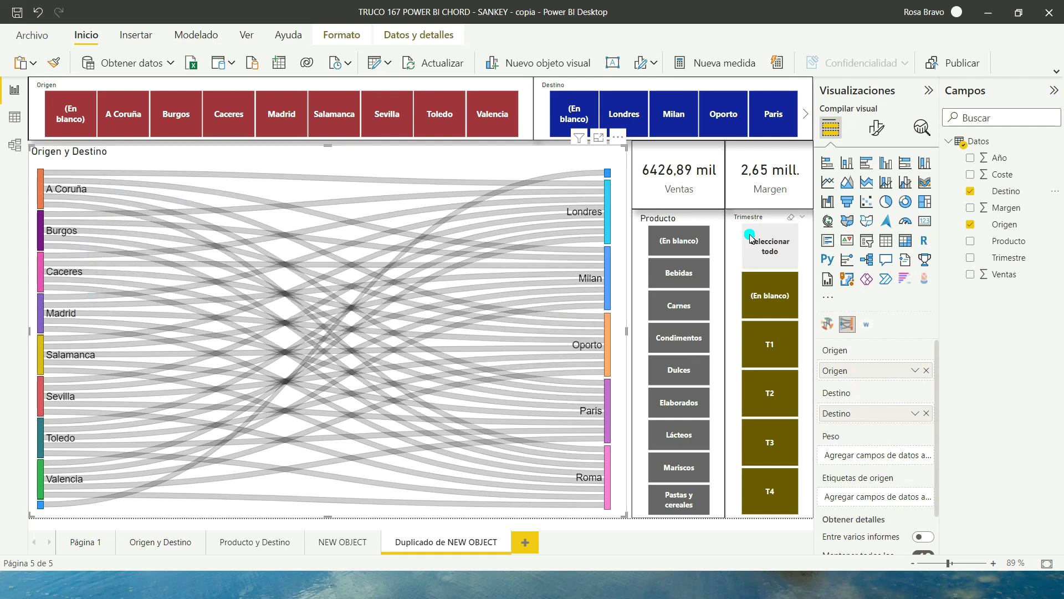
{"action": "left_click_drag", "start_coordinate": [1005, 279], "coordinate": [875, 456]}
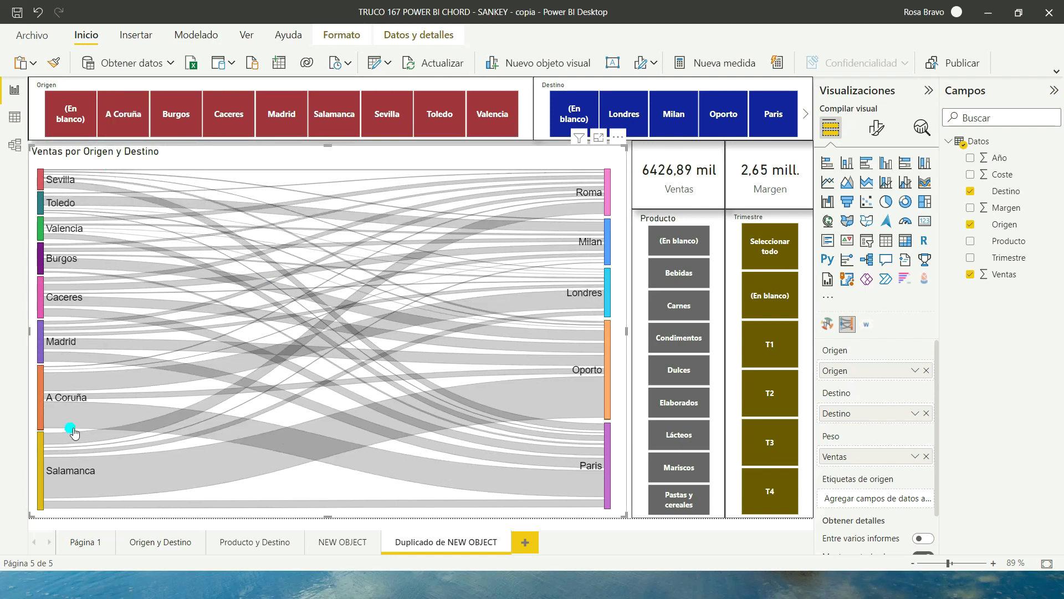
- Filter the Origen slicer to A Coruña, add Salamanca, then deselect A Coruña
{"action": "left_click", "coordinate": [130, 118]}
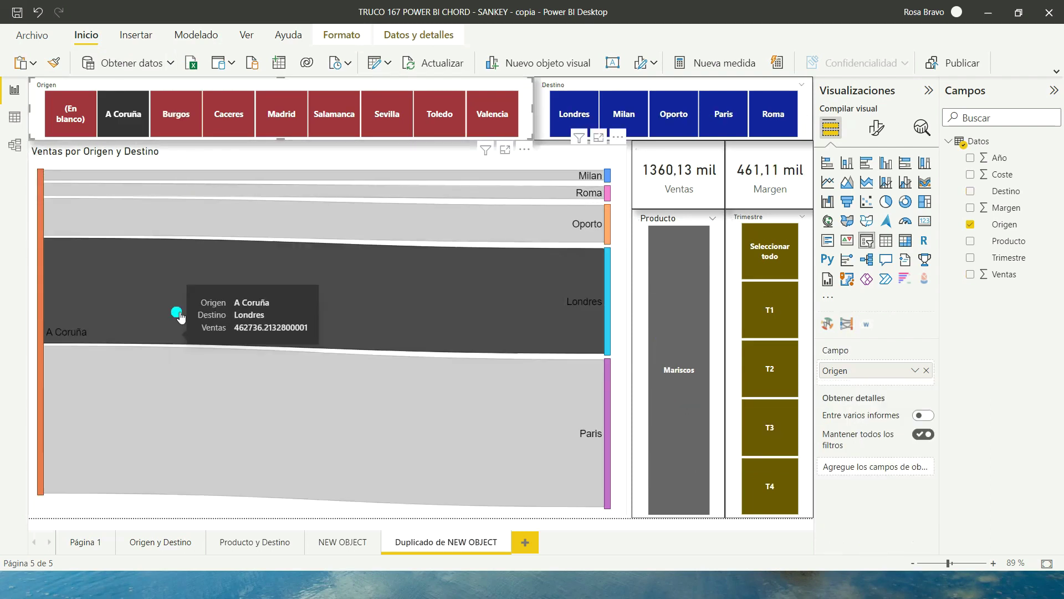
{"action": "left_click", "coordinate": [333, 115], "text": "ctrl"}
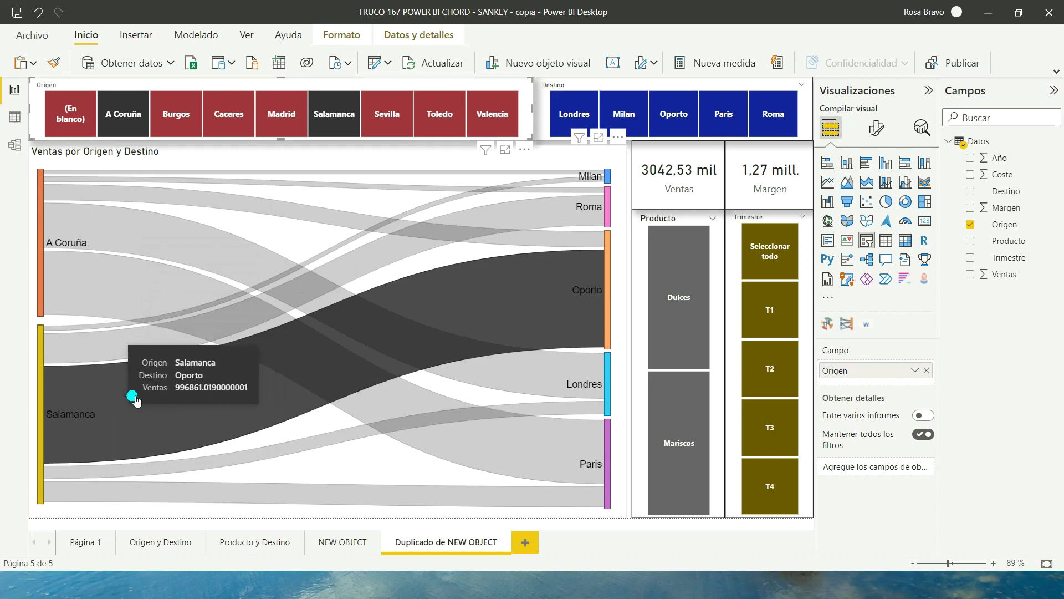
{"action": "left_click", "coordinate": [115, 106]}
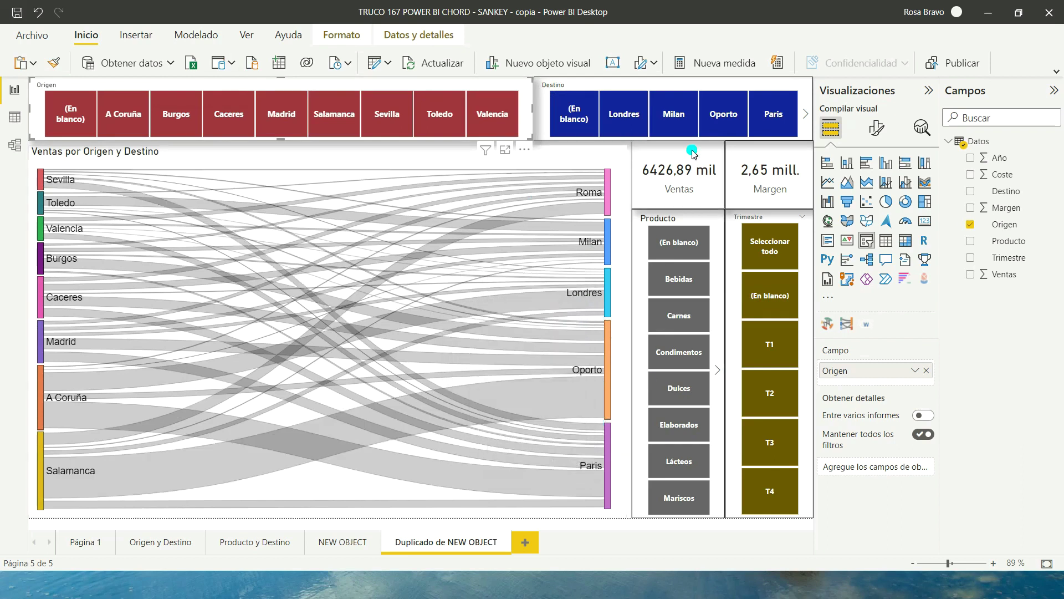
- Filter the Destino slicer to Oporto and Paris and the Trimestre slicer to T1
{"action": "left_click", "coordinate": [726, 126]}
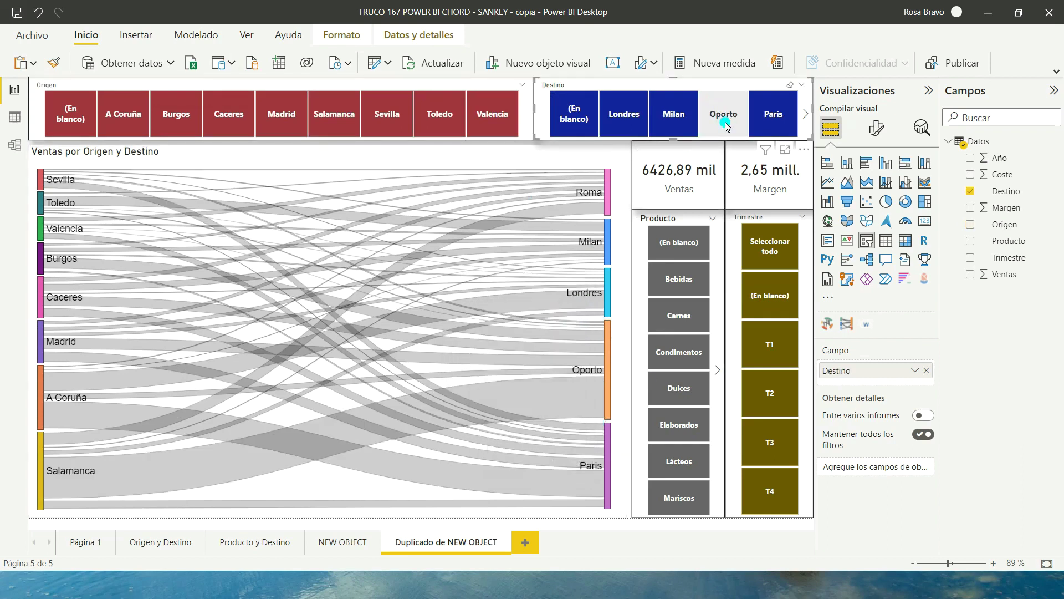
{"action": "left_click", "coordinate": [725, 126]}
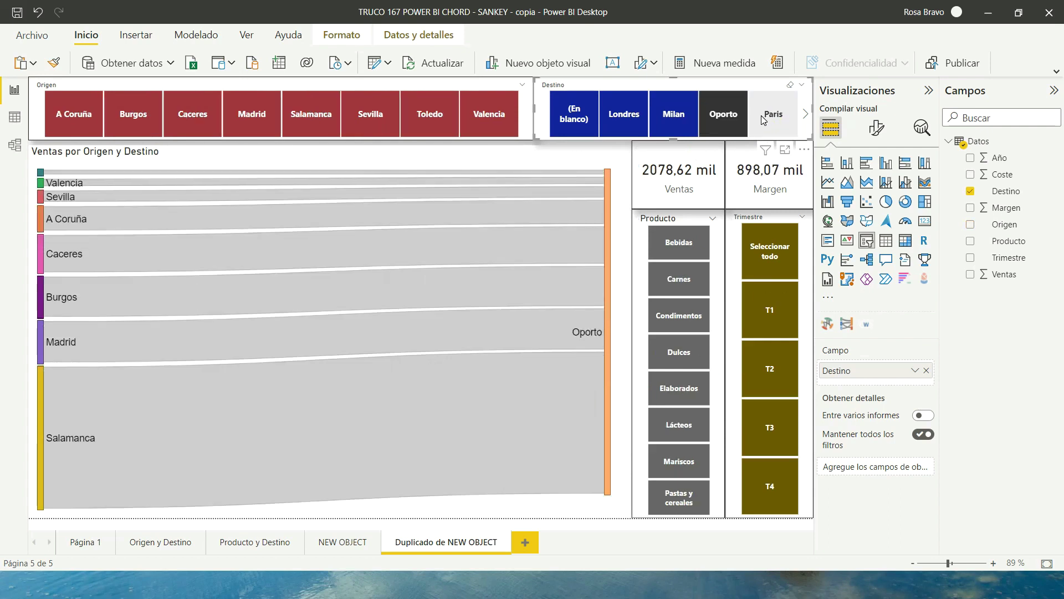
{"action": "left_click", "coordinate": [770, 127], "text": "ctrl"}
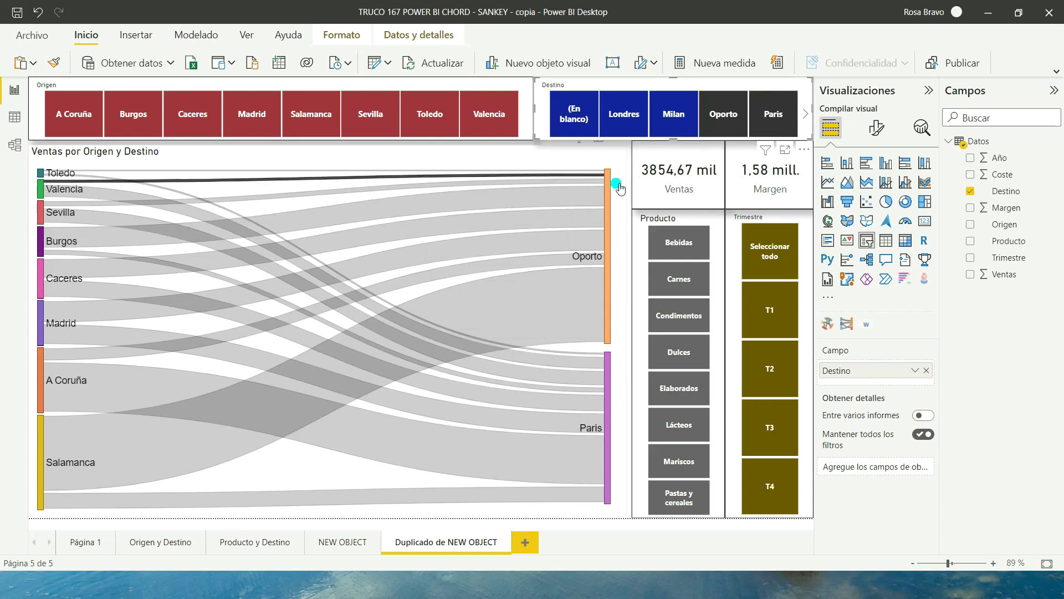
{"action": "double_click", "coordinate": [770, 312]}
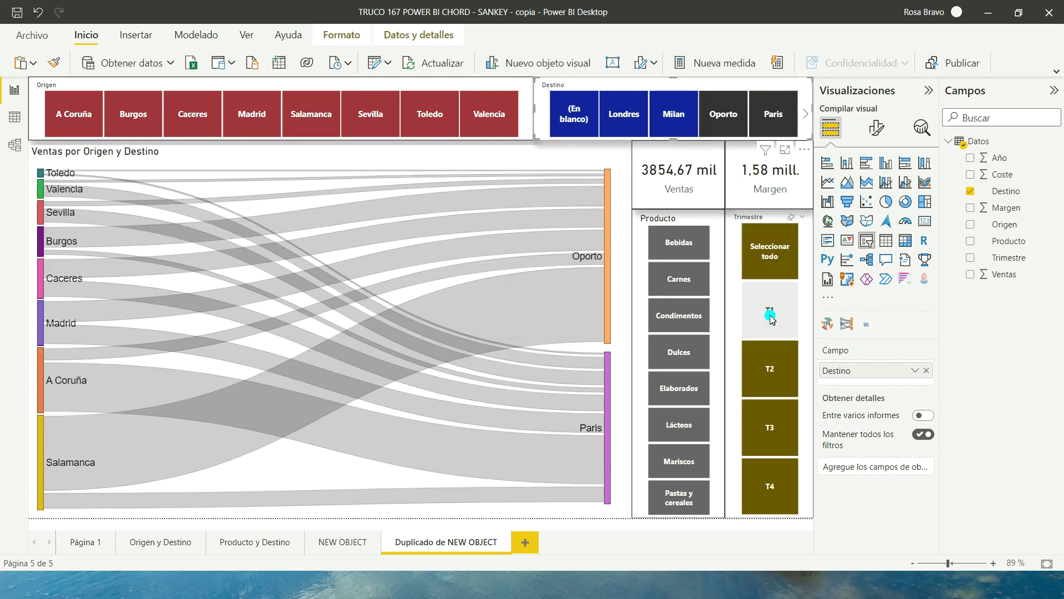
{"action": "left_click", "coordinate": [771, 316]}
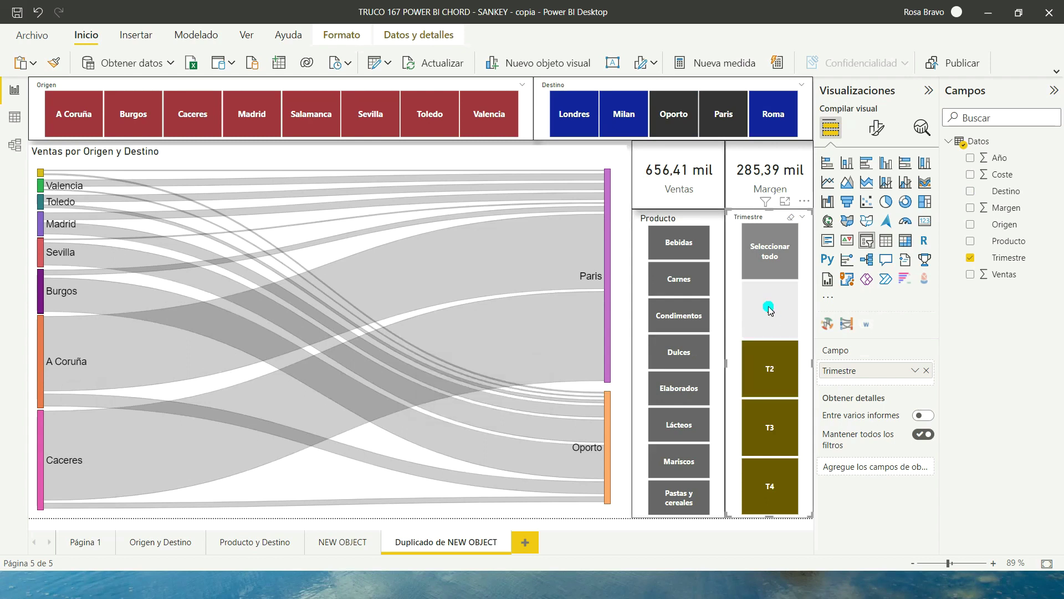
- Filter to each quarter in turn: T2, T3, T4, then back to T1
{"action": "left_click", "coordinate": [777, 371]}
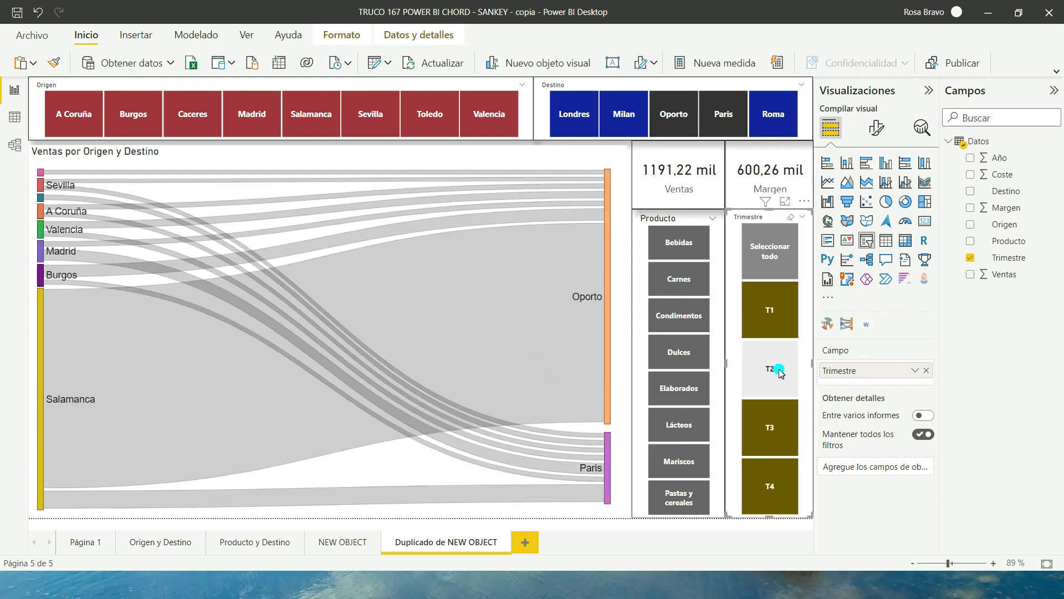
{"action": "mouse_move", "coordinate": [185, 347]}
{"action": "left_click", "coordinate": [769, 425]}
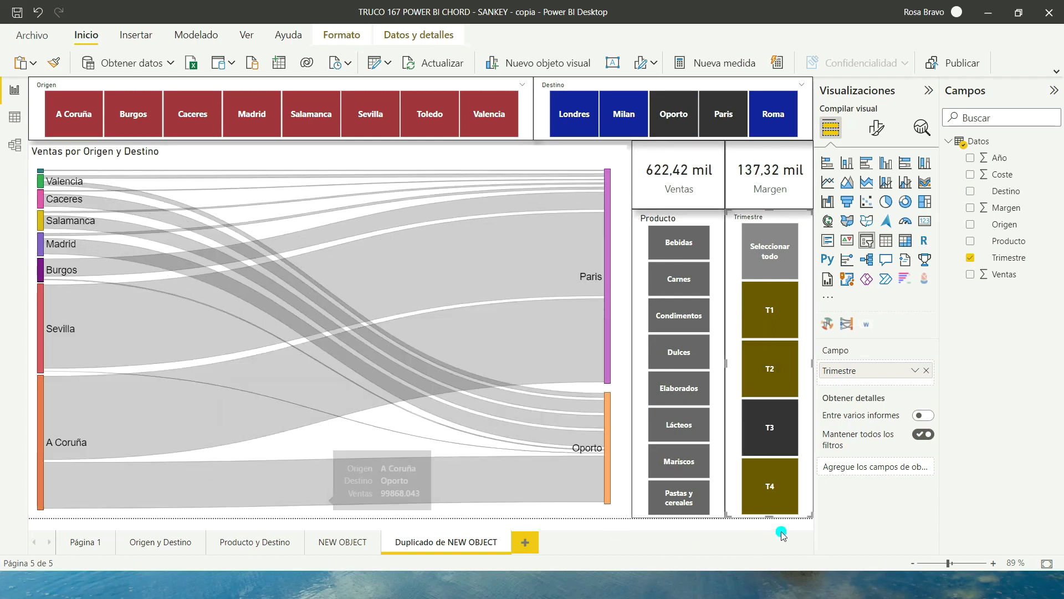
{"action": "left_click", "coordinate": [774, 489]}
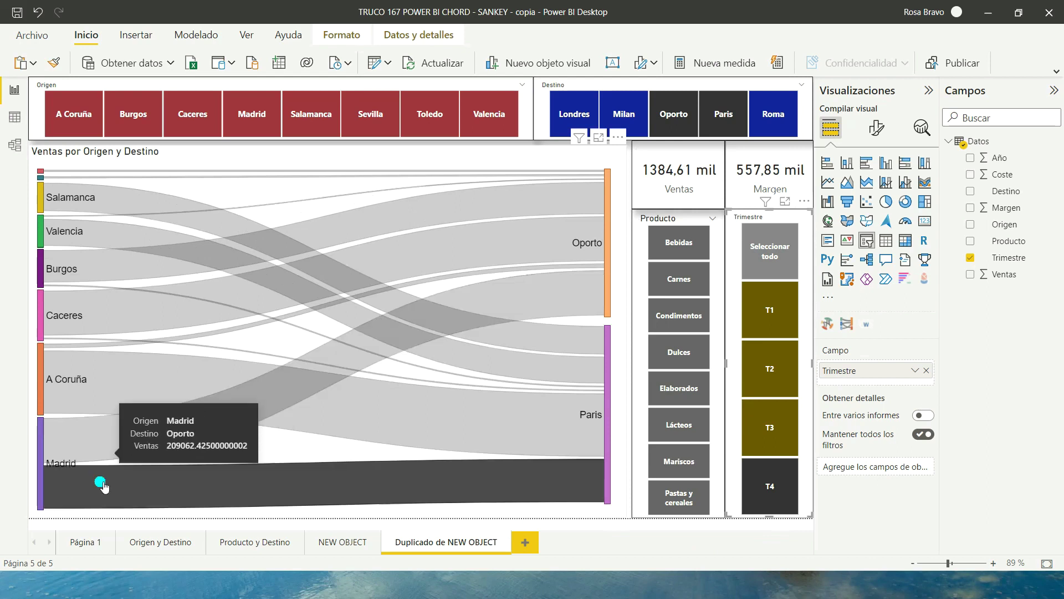
{"action": "left_click", "coordinate": [790, 316]}
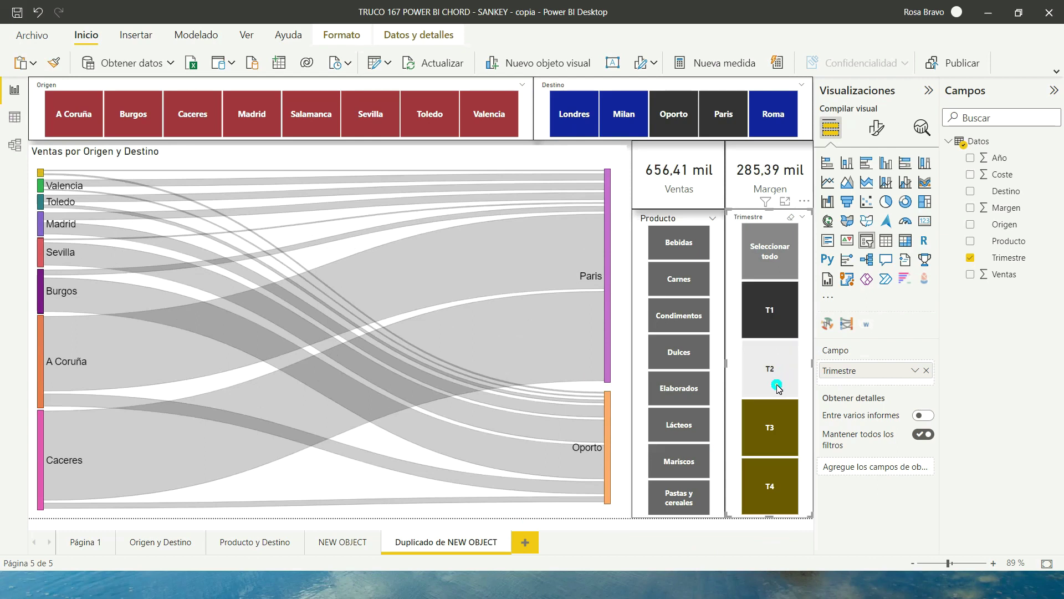
- Add T2–T4 to the quarter selection, then clear the Trimestre, Destino and Origen slicers
{"action": "left_click", "coordinate": [777, 386]}
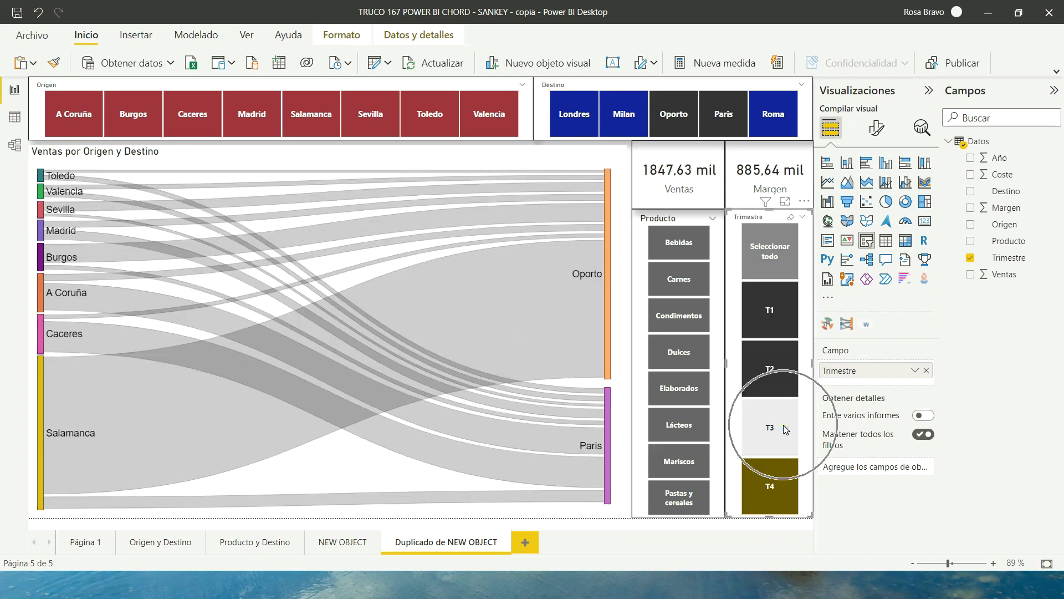
{"action": "left_click", "coordinate": [784, 428]}
{"action": "left_click", "coordinate": [793, 495]}
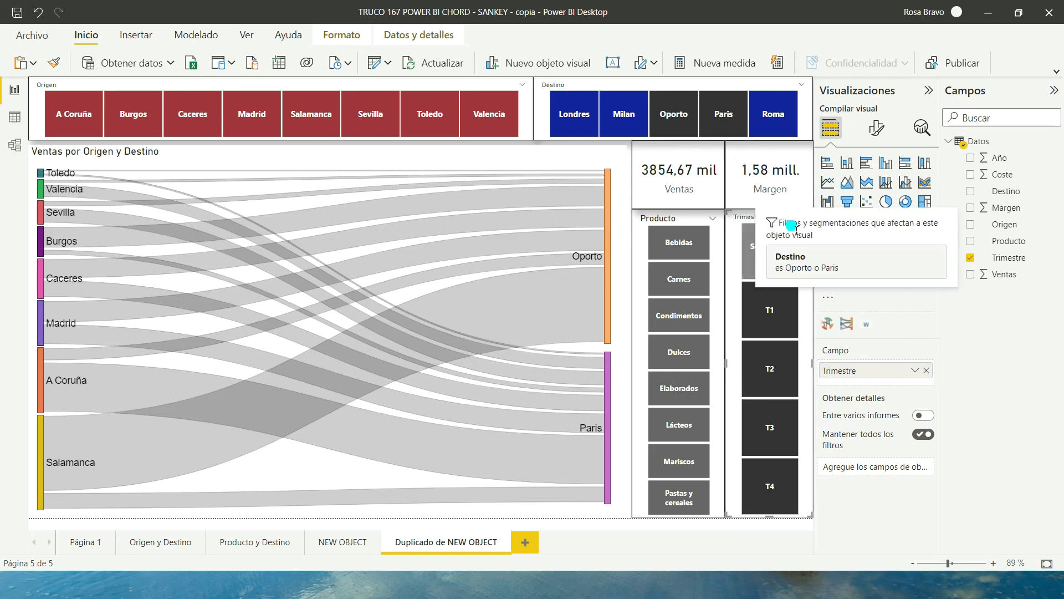
{"action": "left_click", "coordinate": [752, 242]}
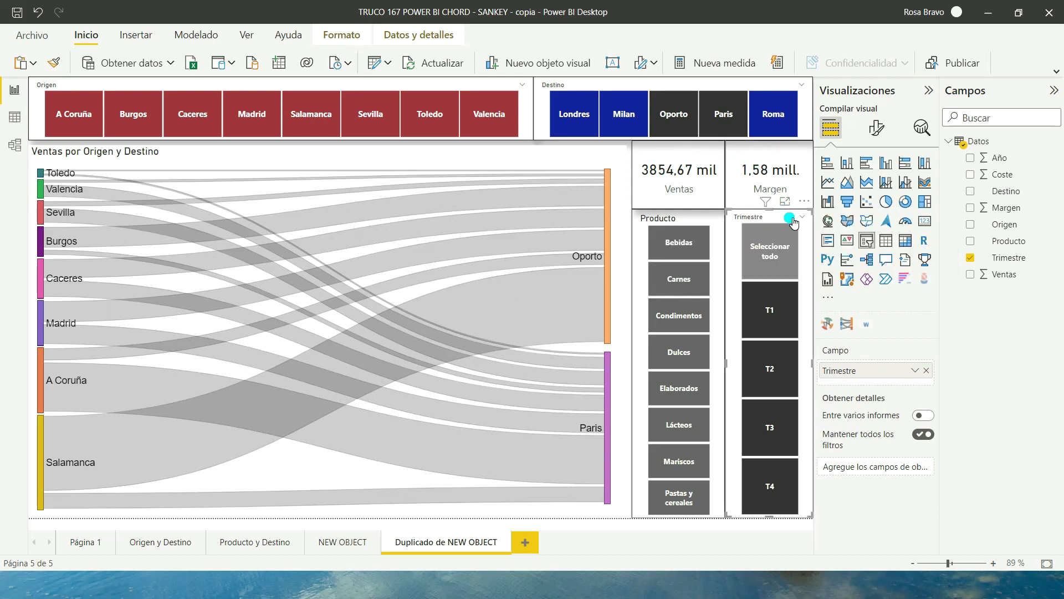
{"action": "left_click", "coordinate": [793, 220]}
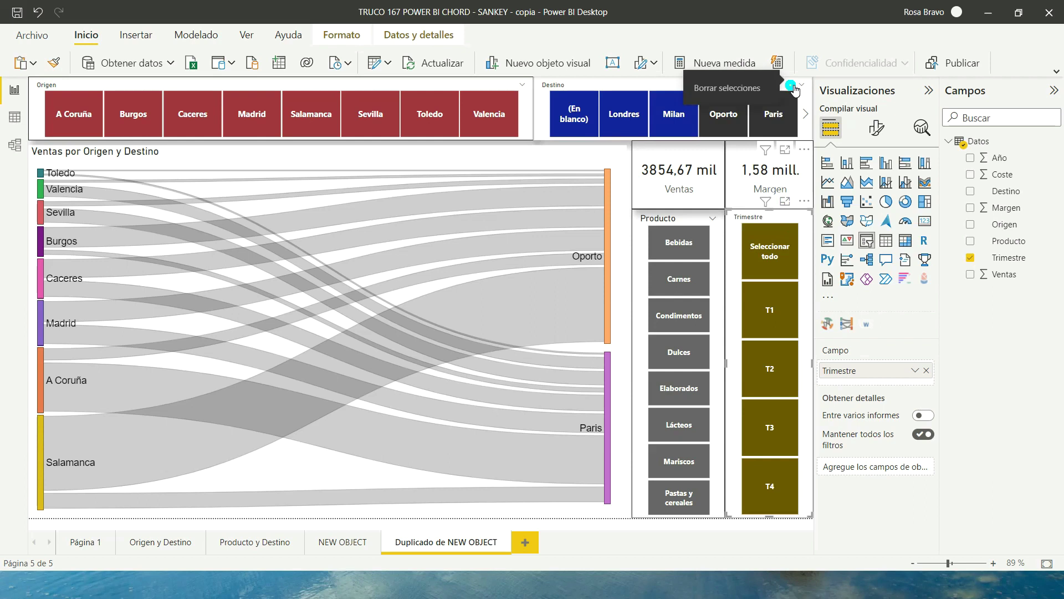
{"action": "left_click", "coordinate": [791, 86]}
{"action": "left_click", "coordinate": [513, 87]}
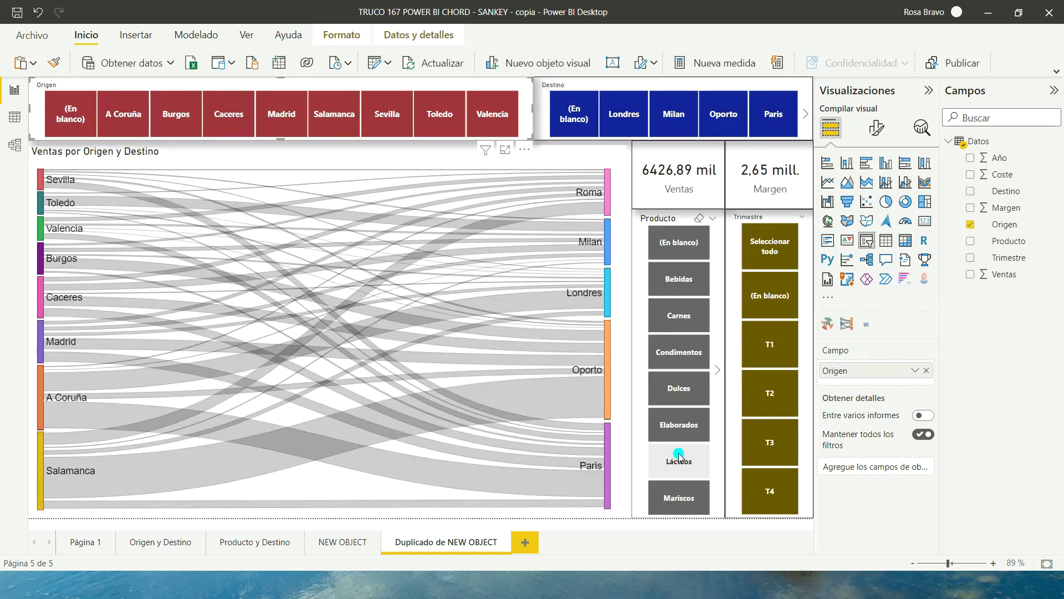
- Filter the report by product in turn: Bebidas, Condimentos, then Elaborados
{"action": "left_click", "coordinate": [685, 280]}
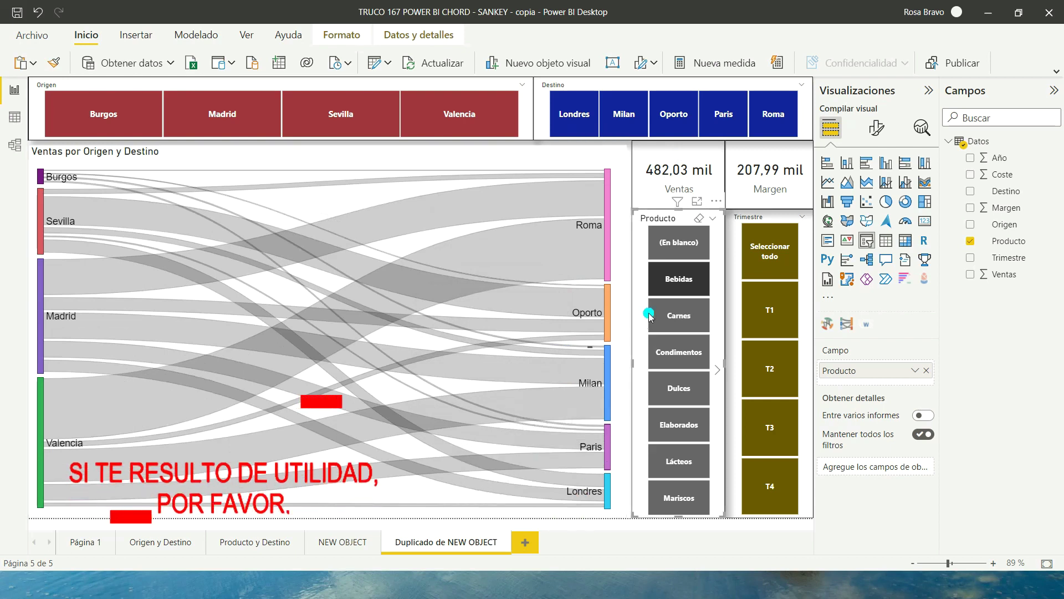
{"action": "left_click", "coordinate": [684, 353]}
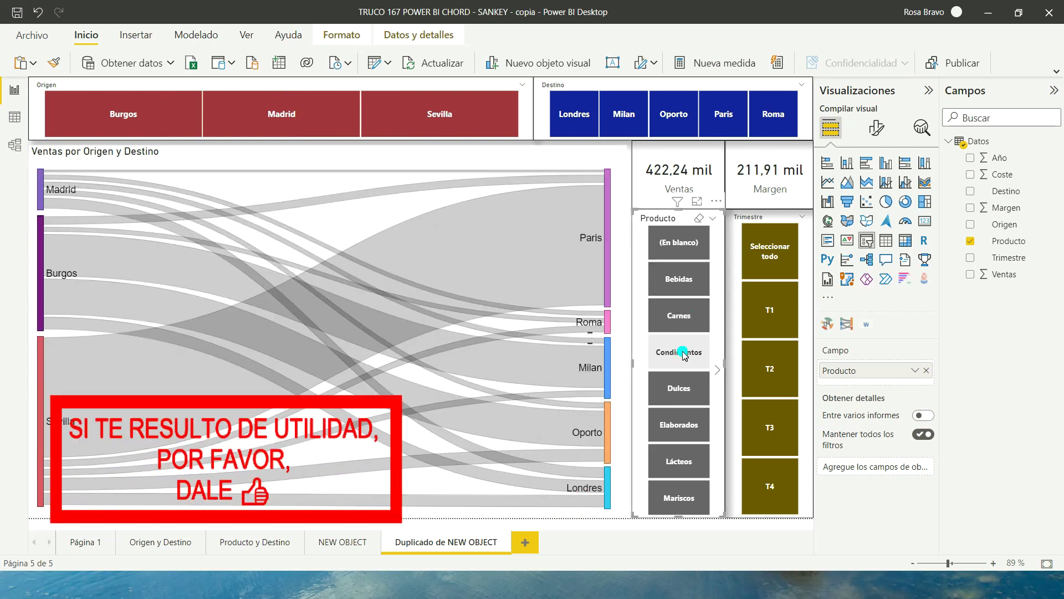
{"action": "left_click", "coordinate": [691, 423]}
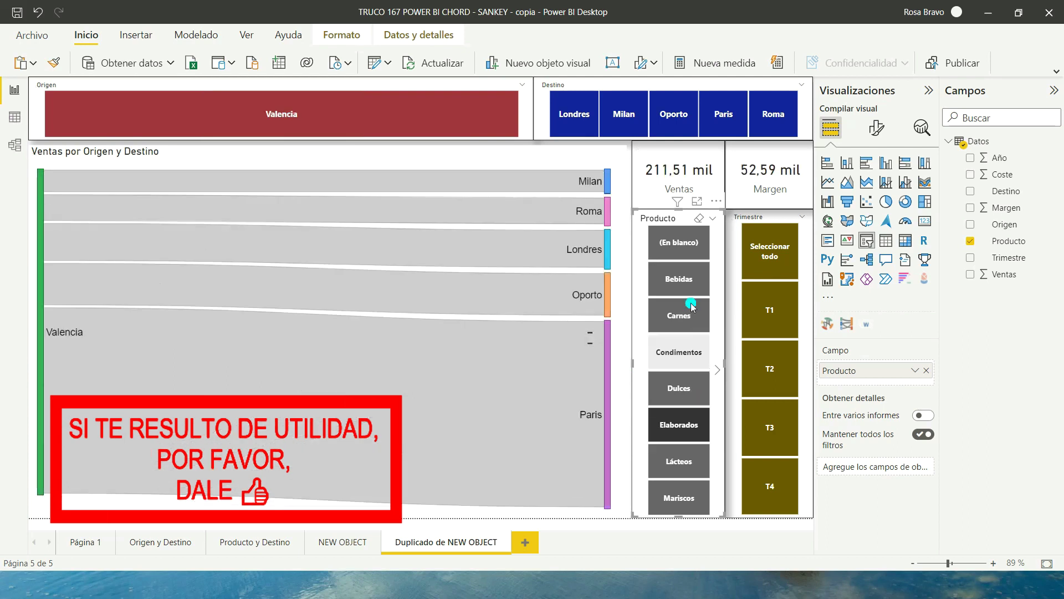
- Clear the Producto slicer and select the Sankey chart to show its Origen, Destino and Ventas fields
{"action": "left_click", "coordinate": [700, 218]}
{"action": "left_click", "coordinate": [675, 313]}
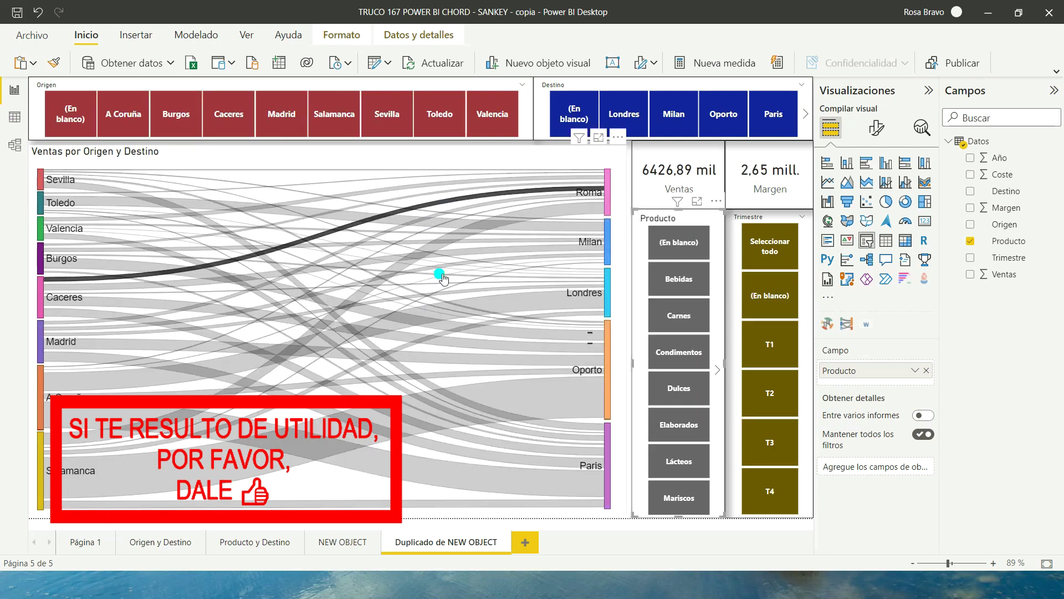
{"action": "mouse_move", "coordinate": [454, 164]}
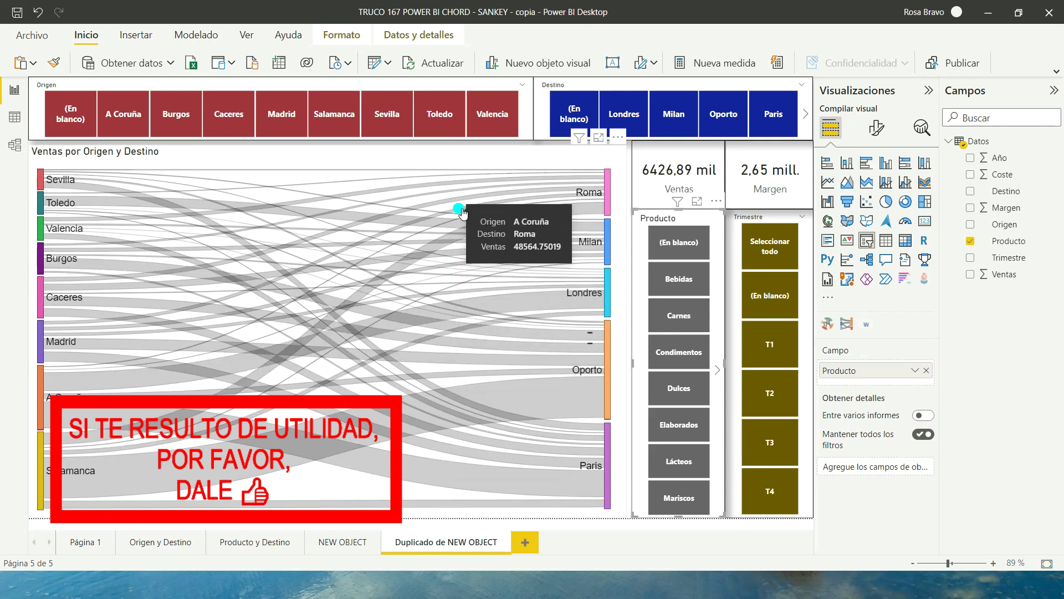
{"action": "left_click", "coordinate": [457, 155]}
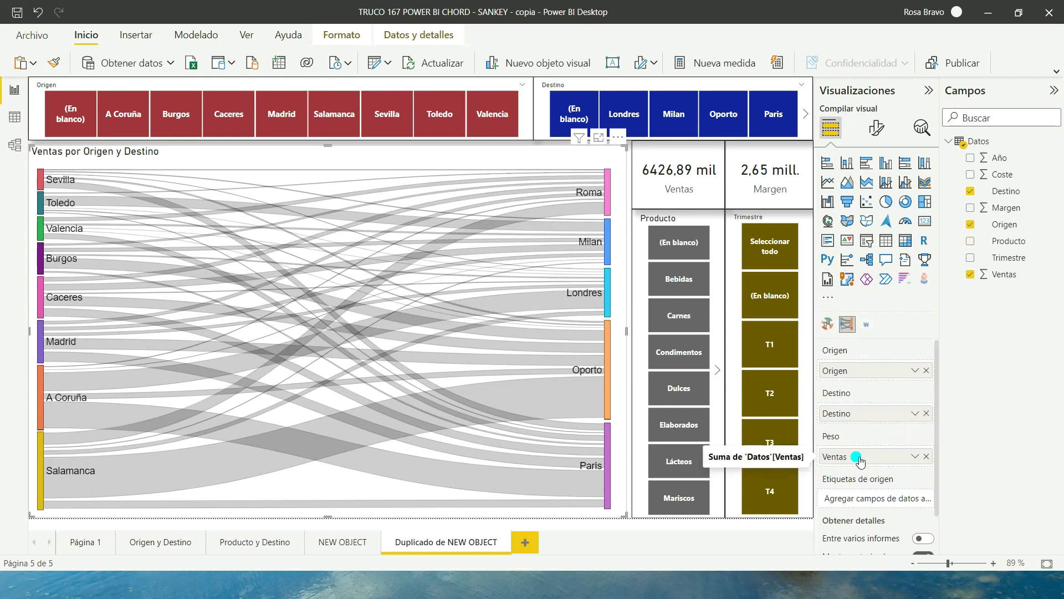
{"action": "left_click", "coordinate": [925, 458]}
{"action": "left_click_drag", "start_coordinate": [1018, 211], "coordinate": [890, 460]}
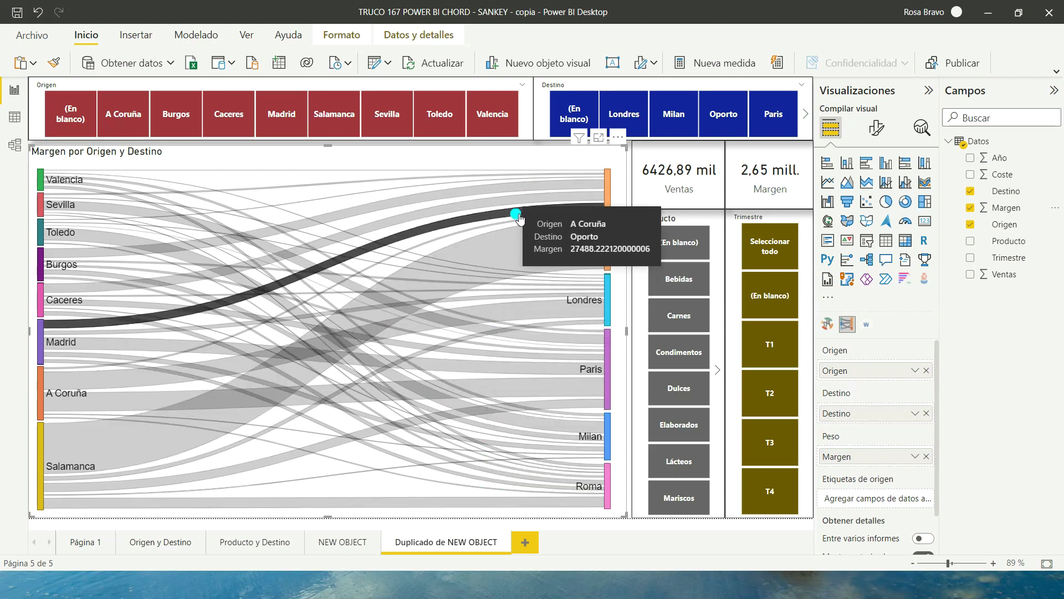
{"action": "left_click", "coordinate": [927, 456]}
{"action": "mouse_move", "coordinate": [1010, 281]}
{"action": "left_mouse_down"}
{"action": "mouse_move", "coordinate": [863, 467]}
{"action": "mouse_move", "coordinate": [866, 459]}
{"action": "left_mouse_up"}
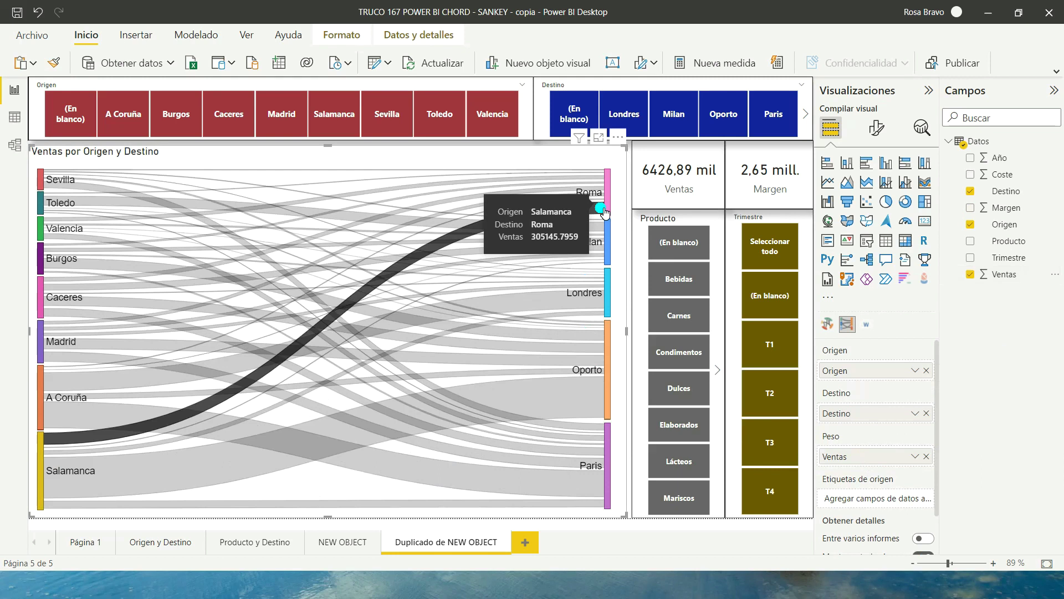